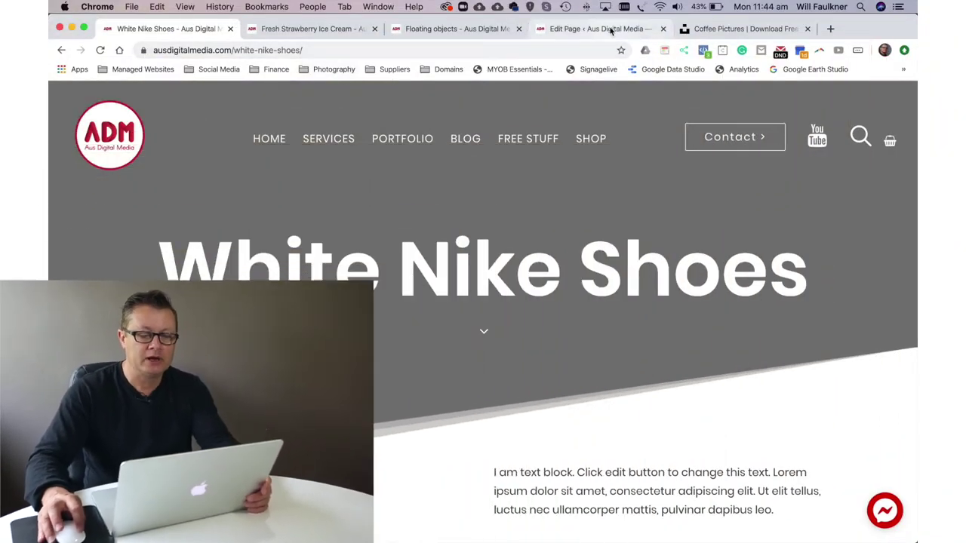
Go to the Cafe Late page editor and bring up the header settings in its page options.
click(607, 29)
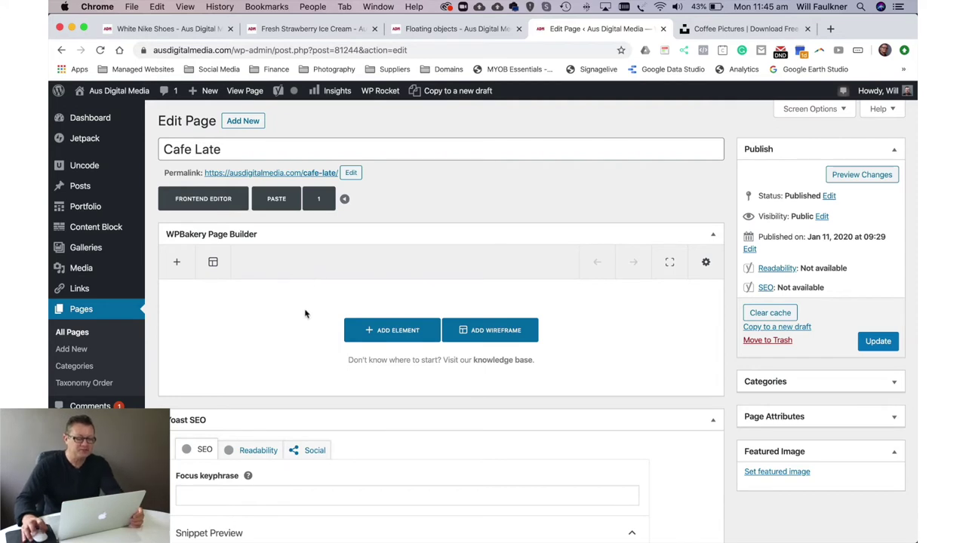
click(237, 144)
scroll(298, 330, down, 10)
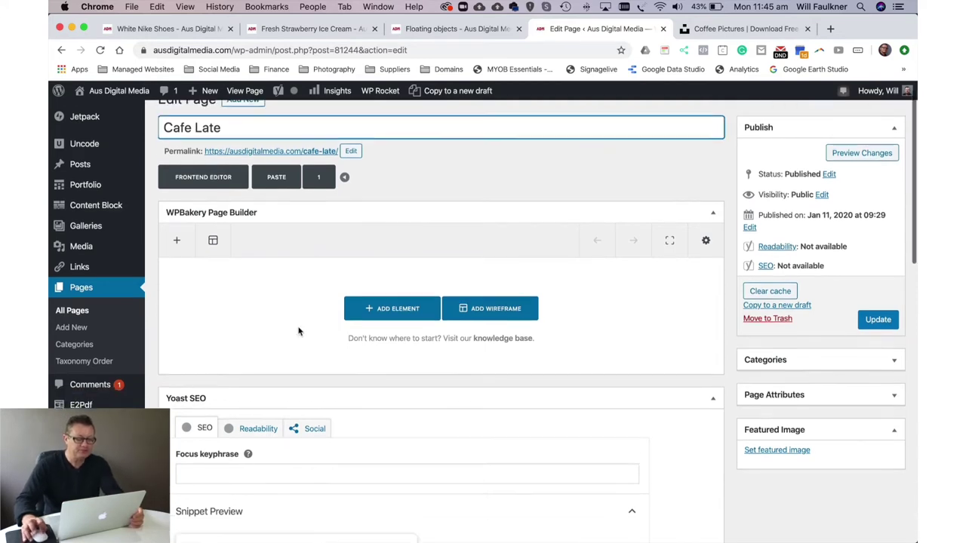
scroll(298, 330, down, 5)
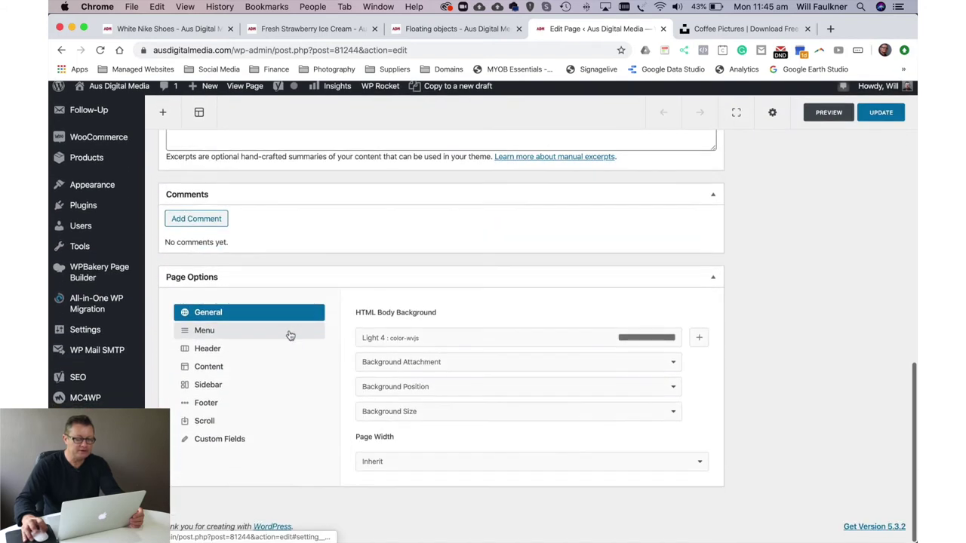
click(234, 355)
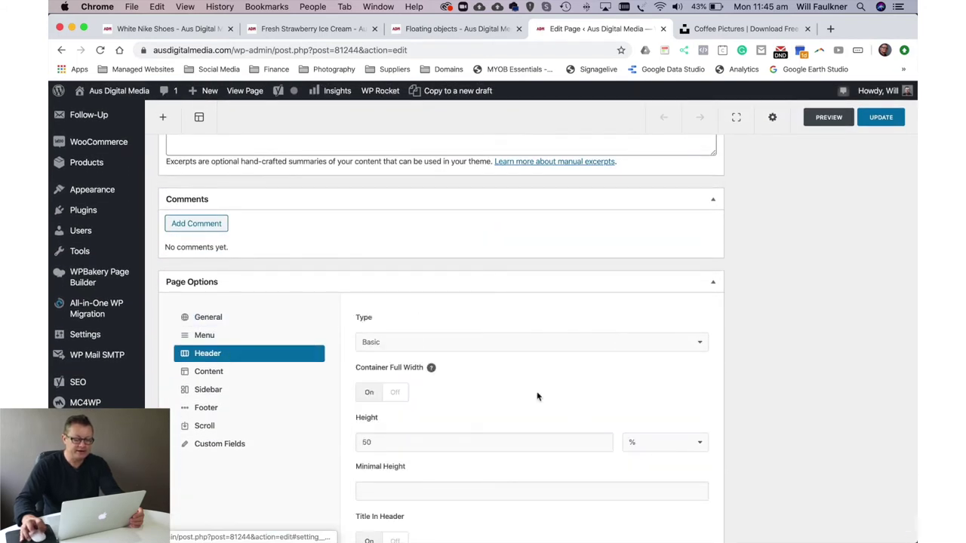
Open the colour choices for the header background and browse to Coffee Brown.
scroll(470, 364, down, 4)
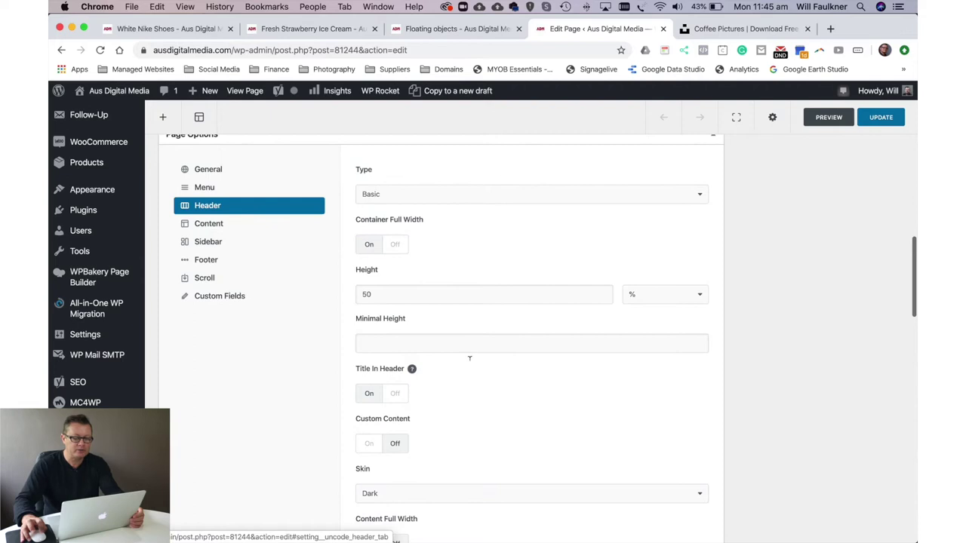
scroll(470, 362, down, 1)
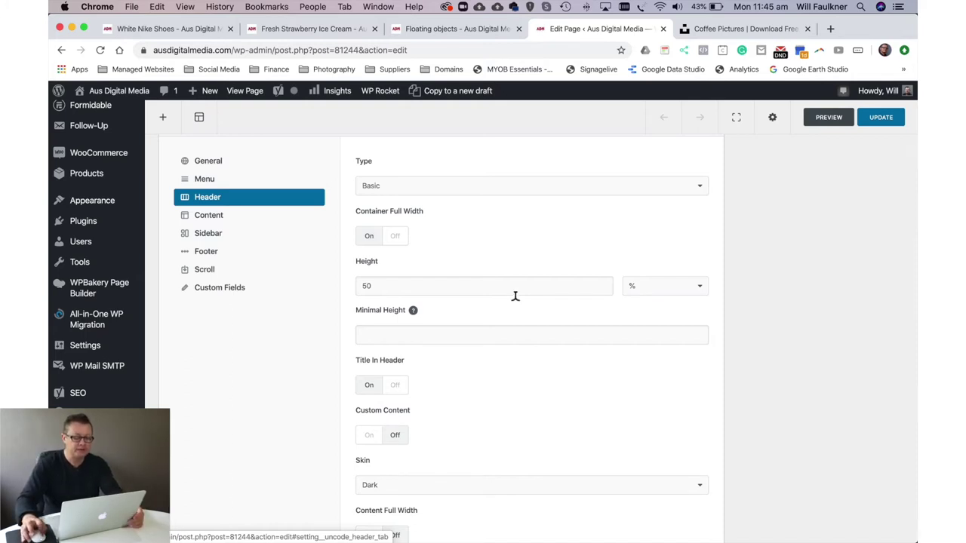
scroll(515, 296, down, 8)
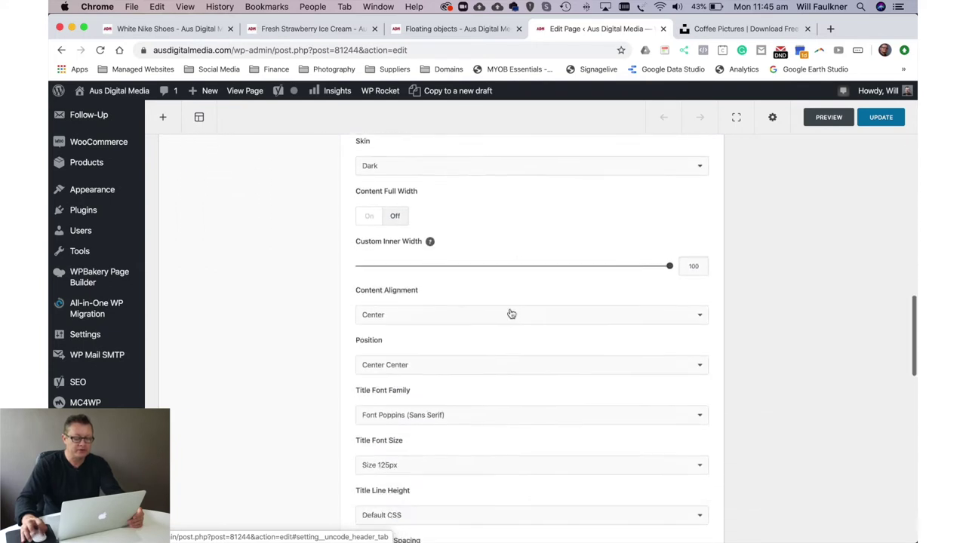
scroll(511, 314, down, 10)
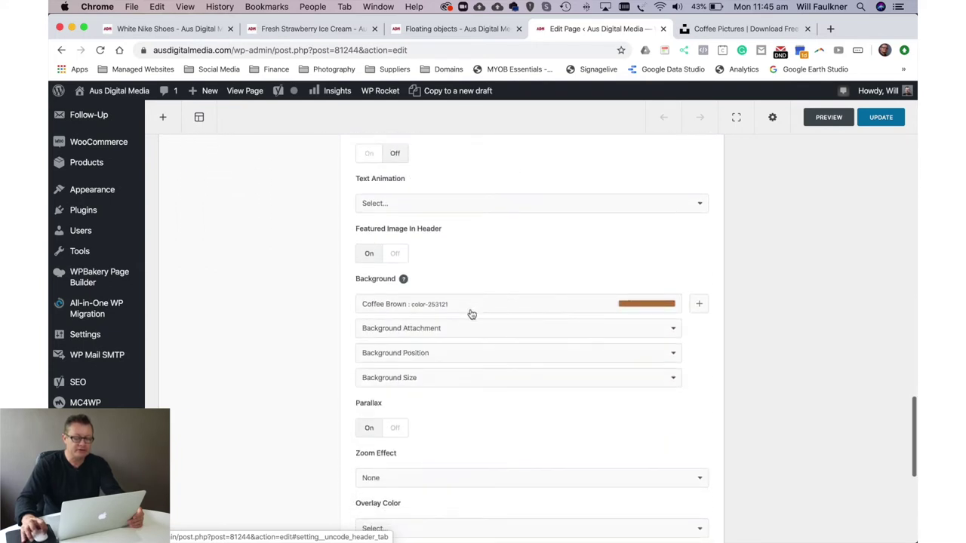
click(460, 304)
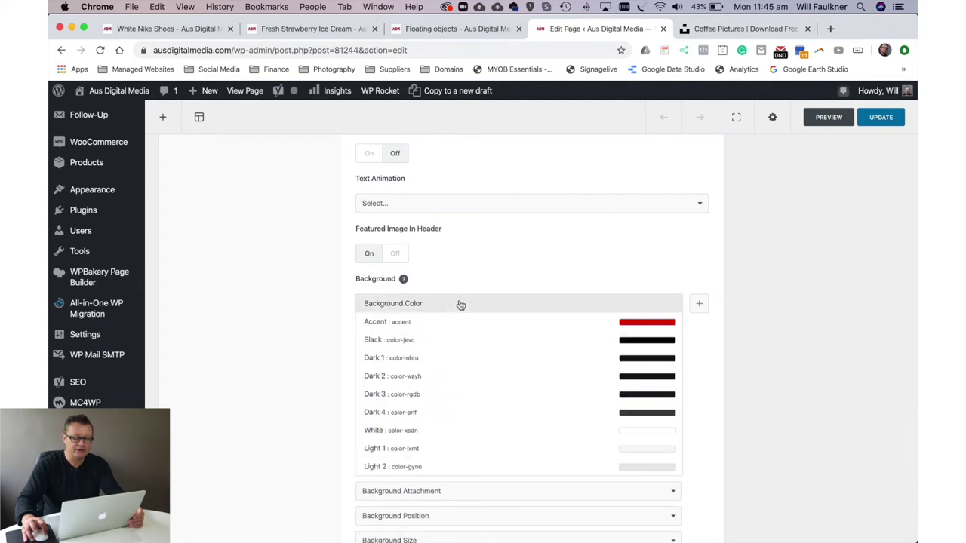
scroll(585, 369, down, 5)
scroll(586, 370, down, 4)
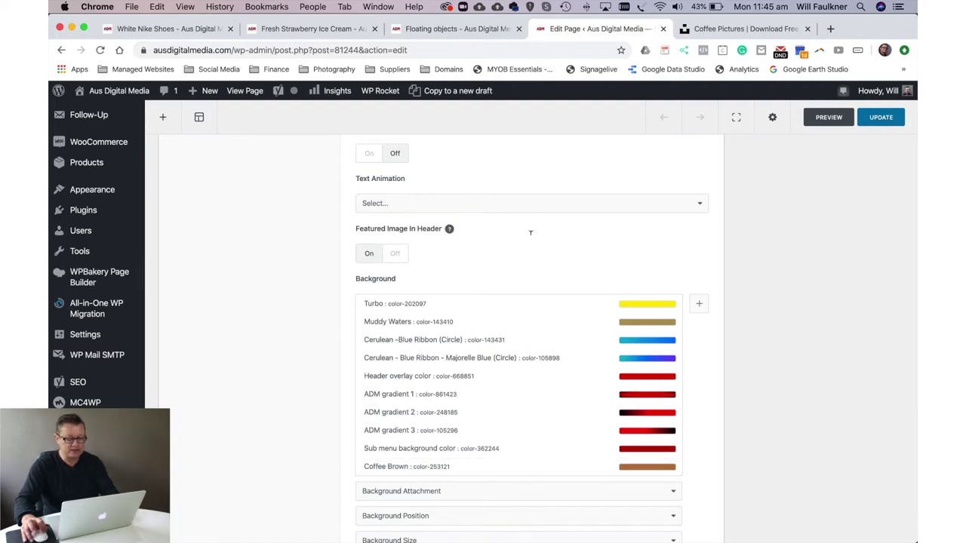
Switch to Photoshop and examine the brown tones of the coffee in the cup photo up close.
key(super+Tab)
key(super+Tab)
key(super+Tab)
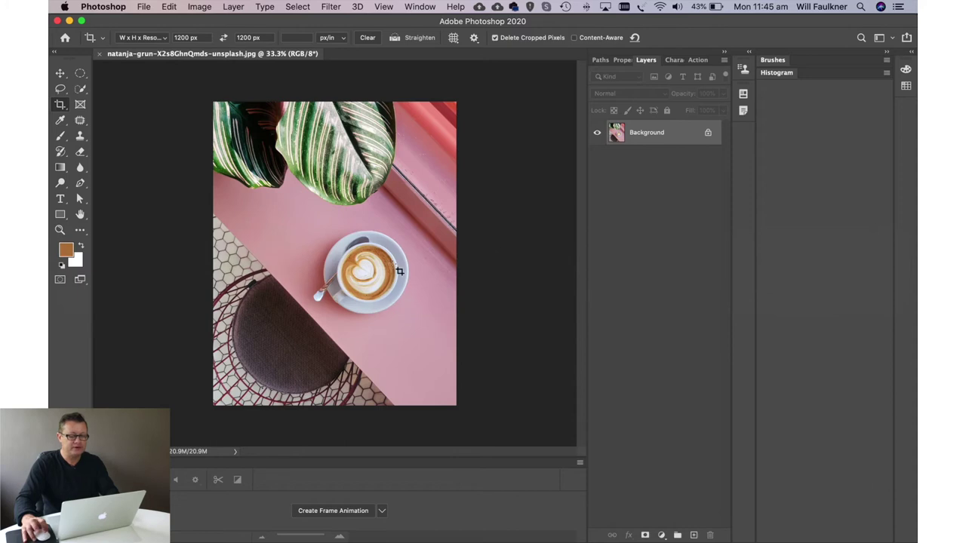
key(super+plus)
key(super+plus)
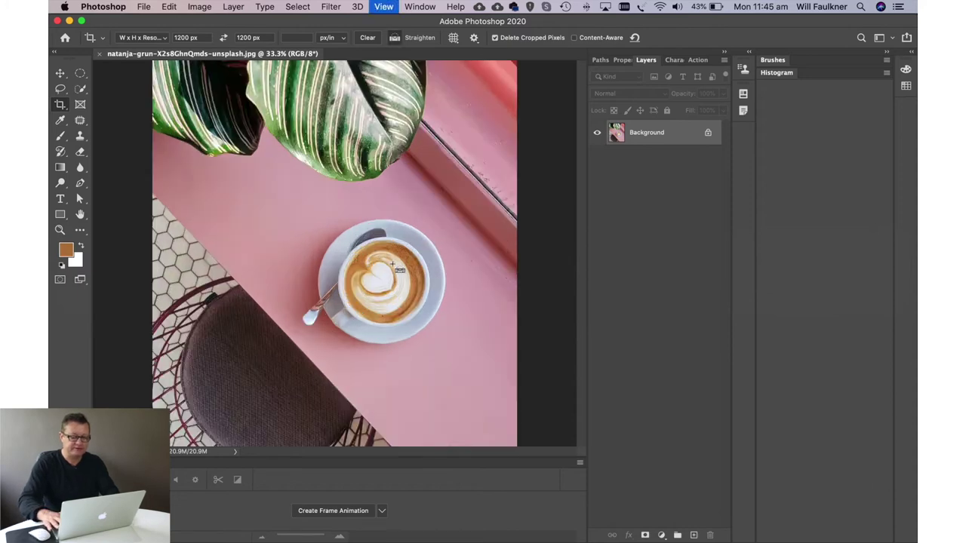
key(super+plus)
key(super+plus)
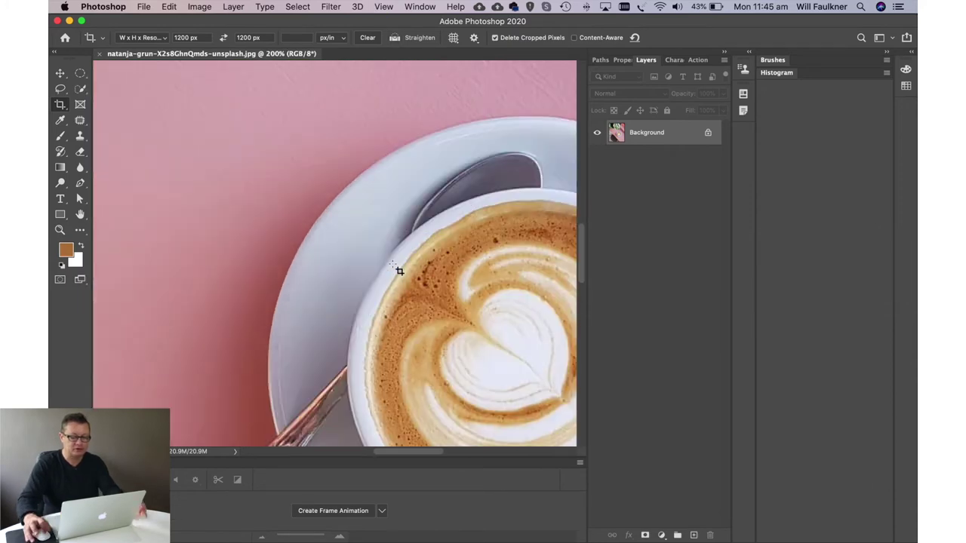
scroll(400, 271, right, 5)
Switch to Chrome and look over the Unsplash coffee results around the photo of the cup on the pink tabletop.
key(super+Tab)
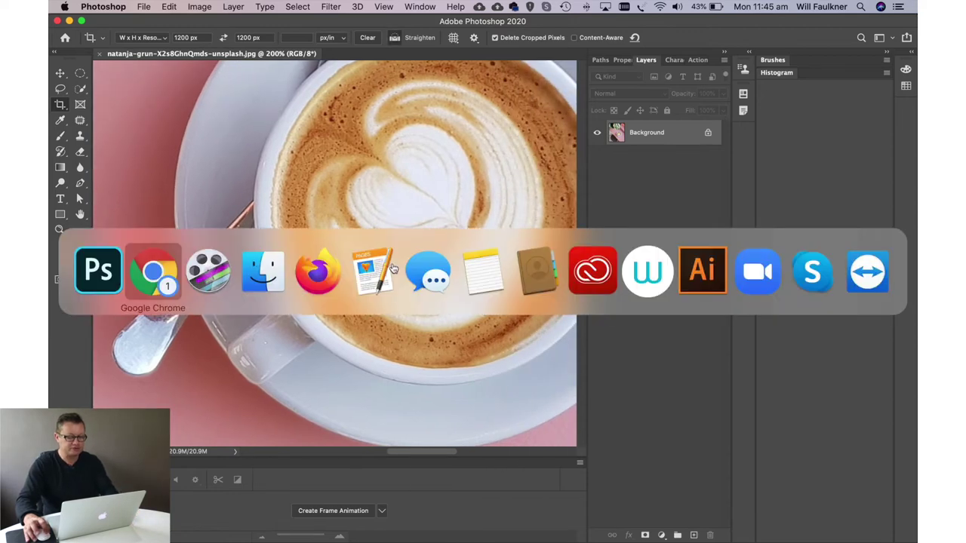
click(725, 29)
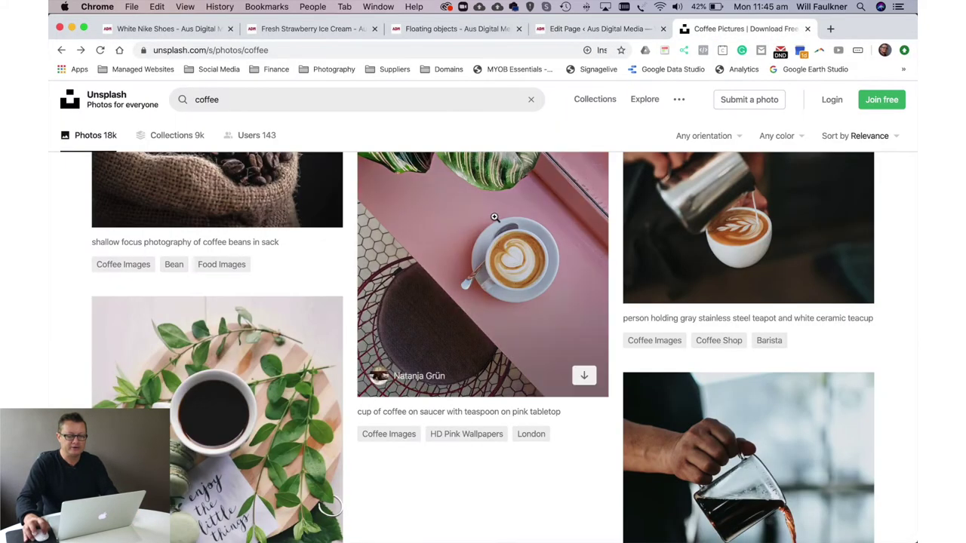
scroll(495, 218, up, 1)
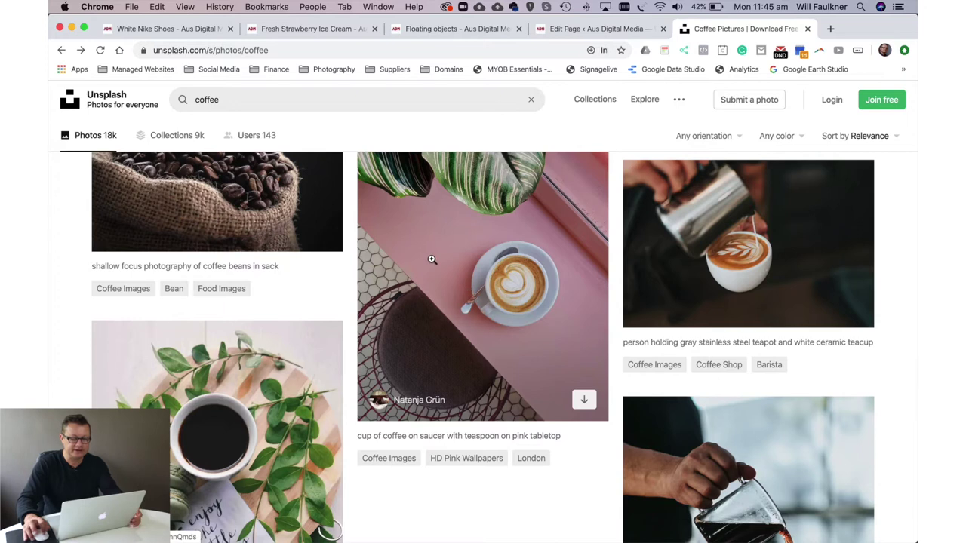
click(239, 98)
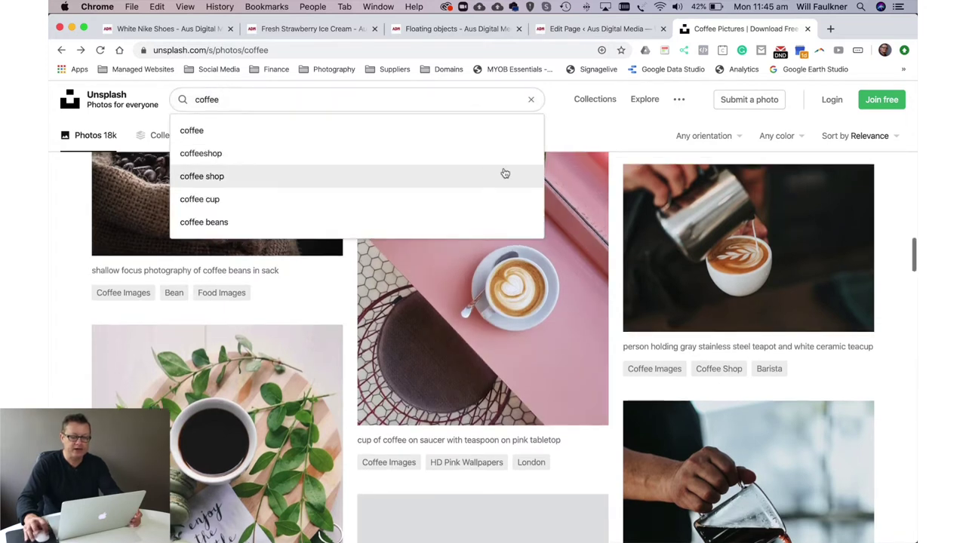
click(620, 213)
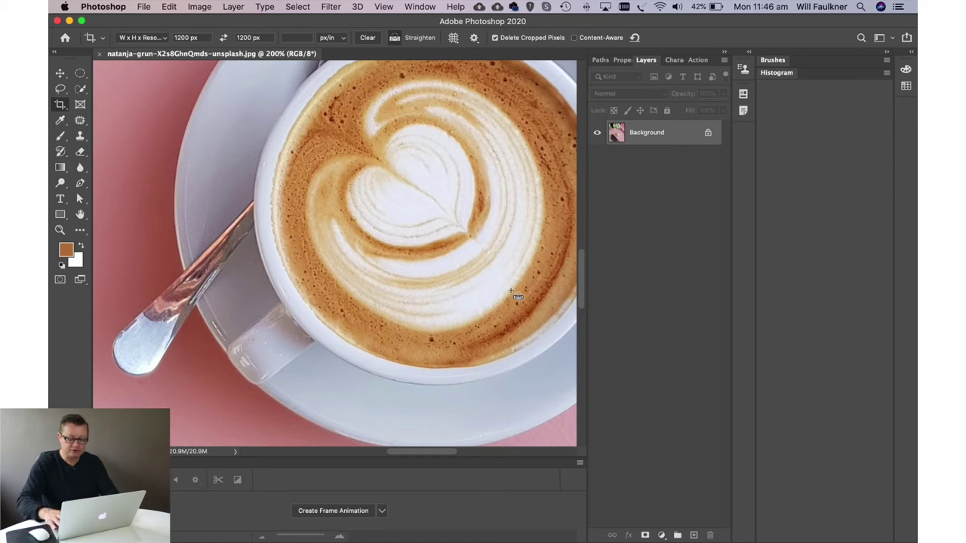
In Photoshop, sample the coffee's brown as the foreground colour using the Brush tool and check its hex code in the Color Picker.
key(super+minus)
key(super+minus)
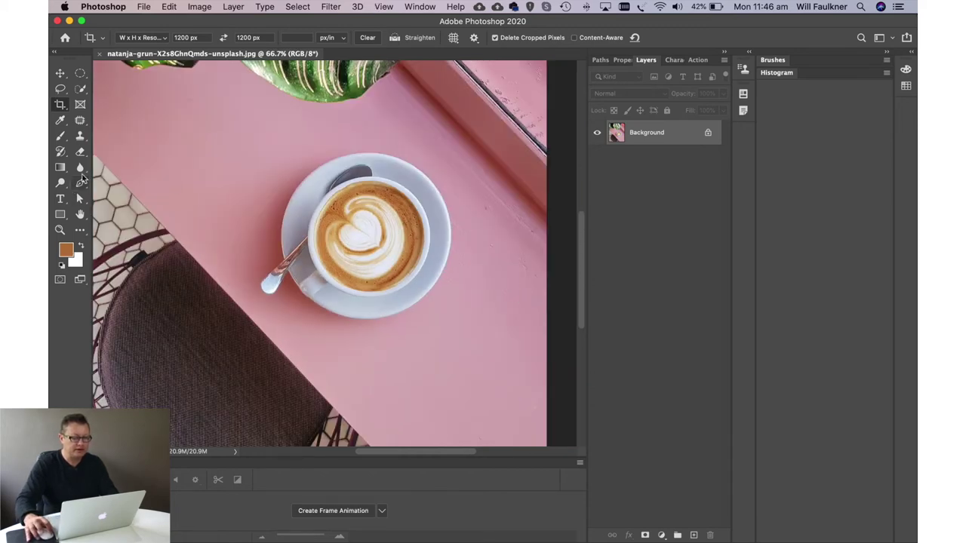
click(61, 137)
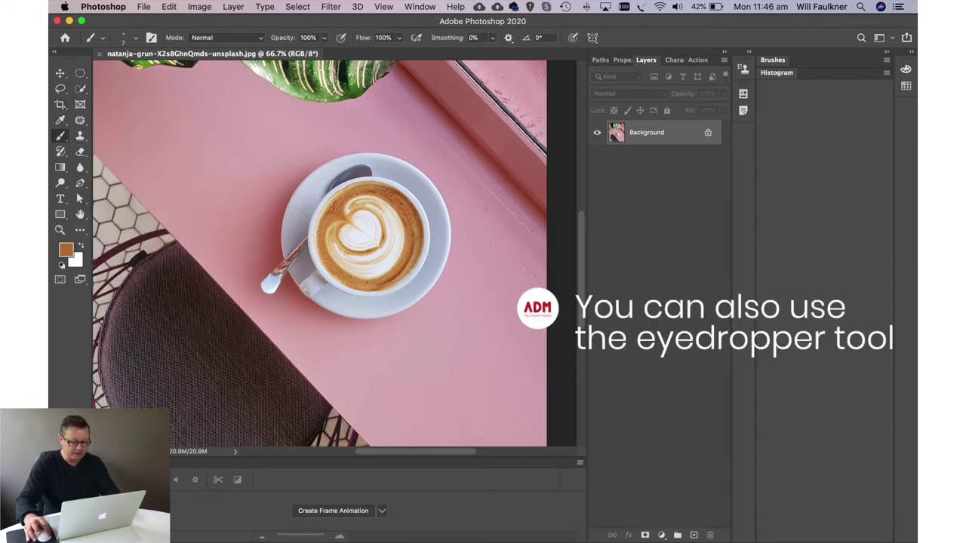
alt+click(412, 198)
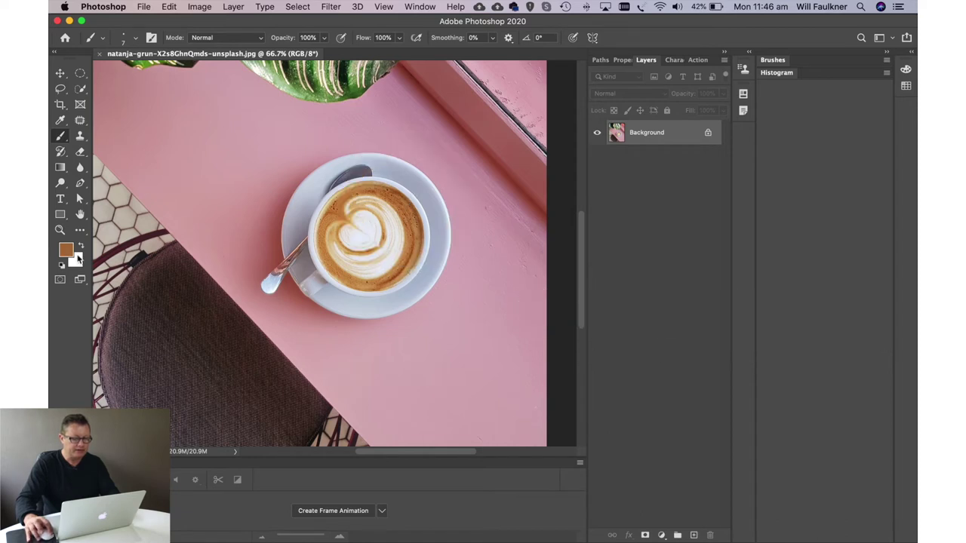
click(68, 253)
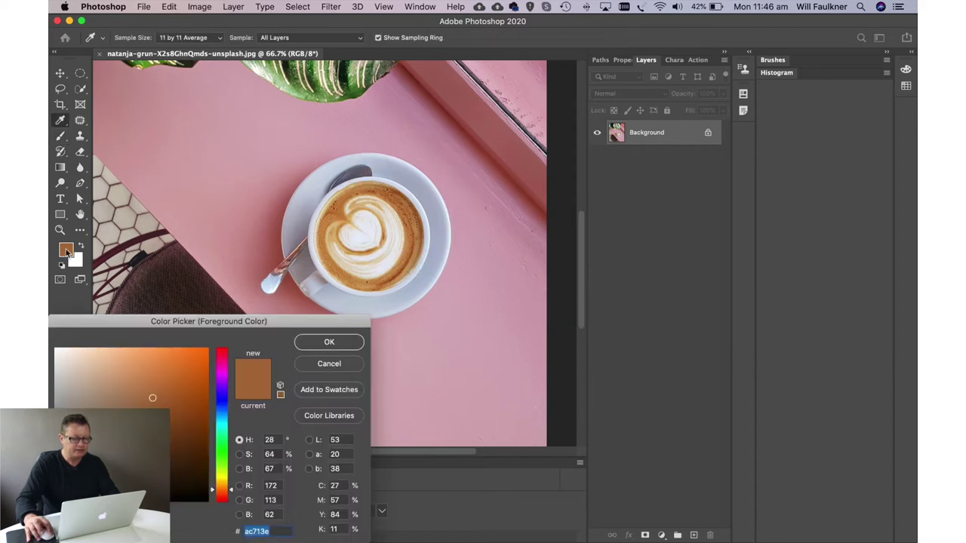
click(278, 526)
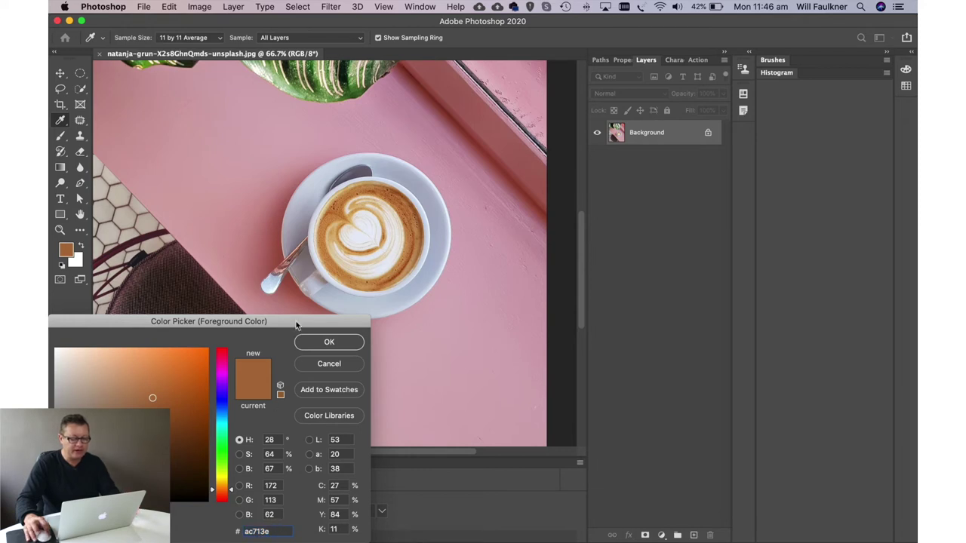
drag(296, 325, 435, 235)
click(487, 254)
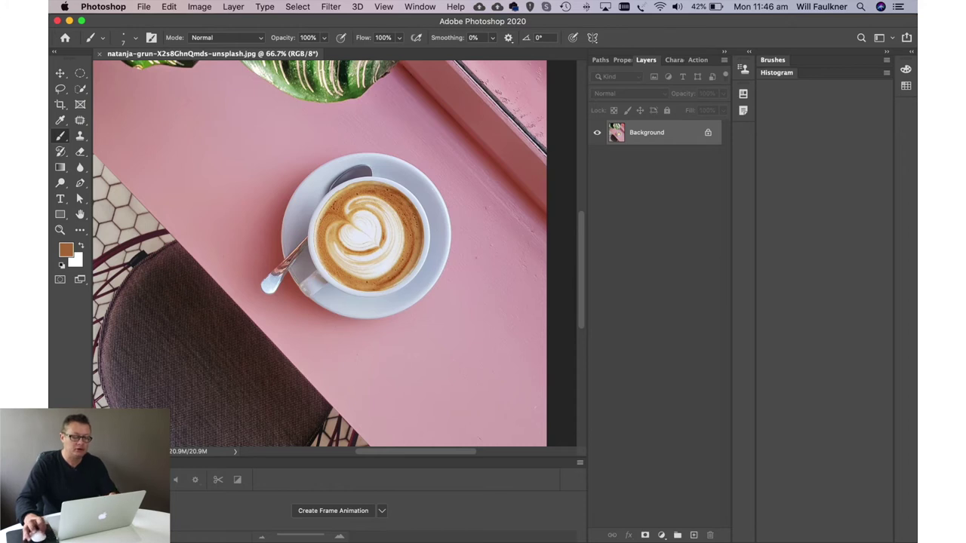
Switch to Chrome, close the Unsplash page and set the Cafe Late header background to Coffee Brown.
key(super+Tab)
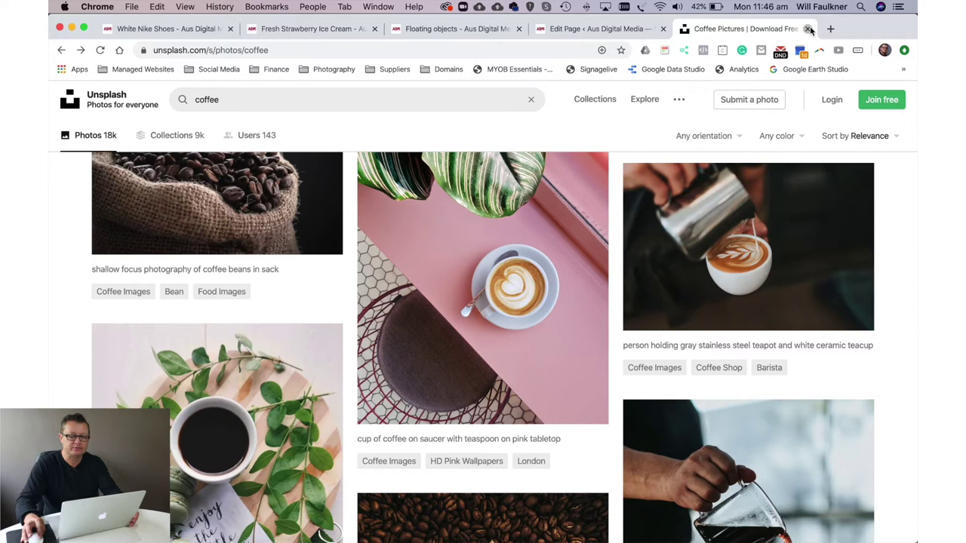
click(808, 28)
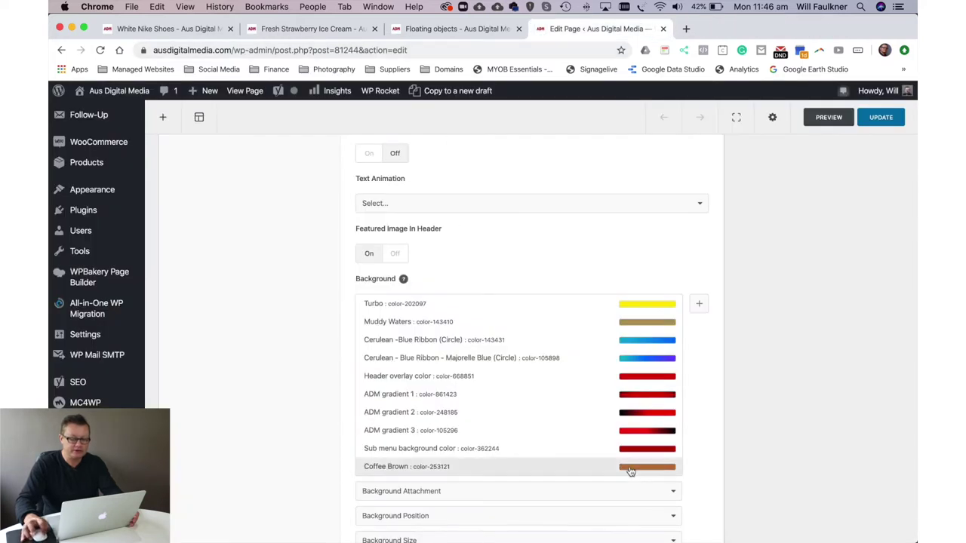
click(499, 467)
Preview the changes to the Cafe Late page and examine its header, title and content area.
scroll(501, 441, up, 20)
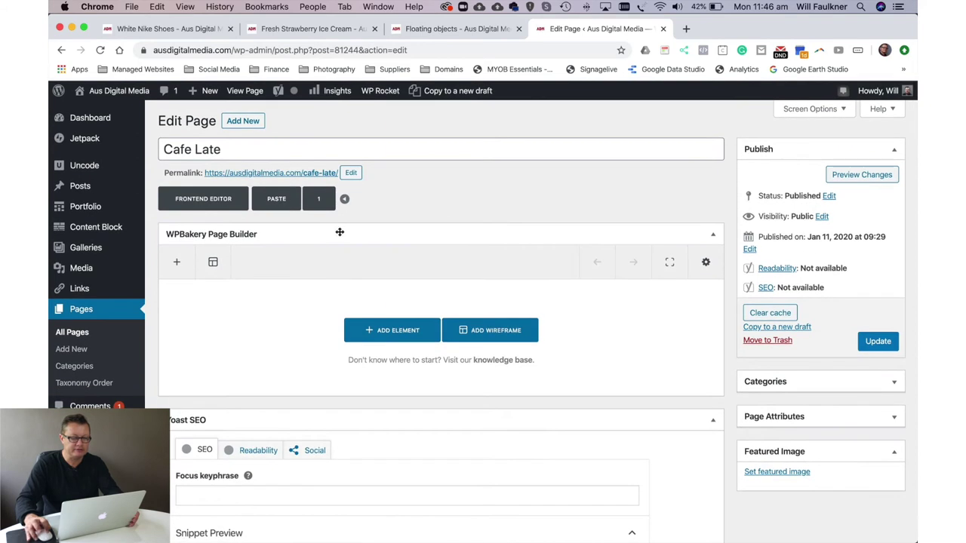
click(861, 185)
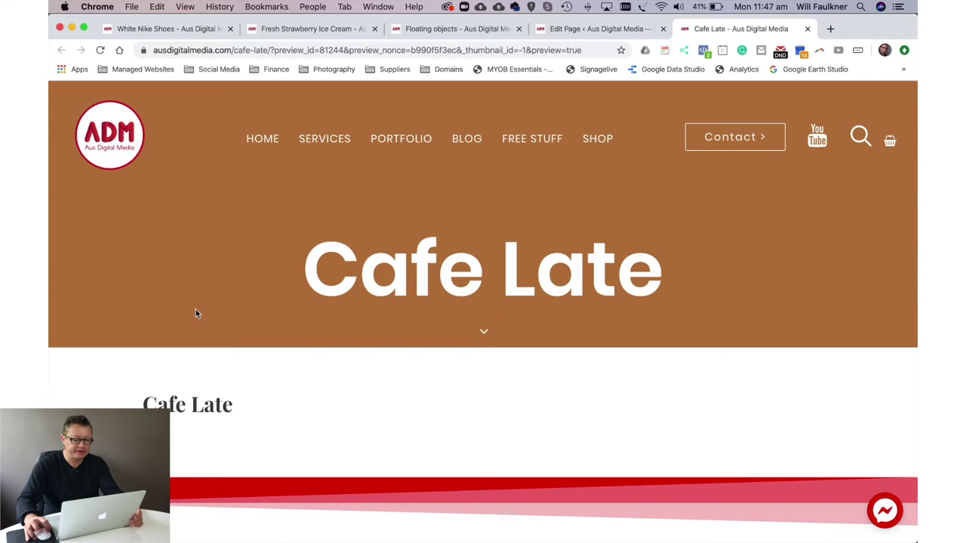
scroll(249, 256, down, 3)
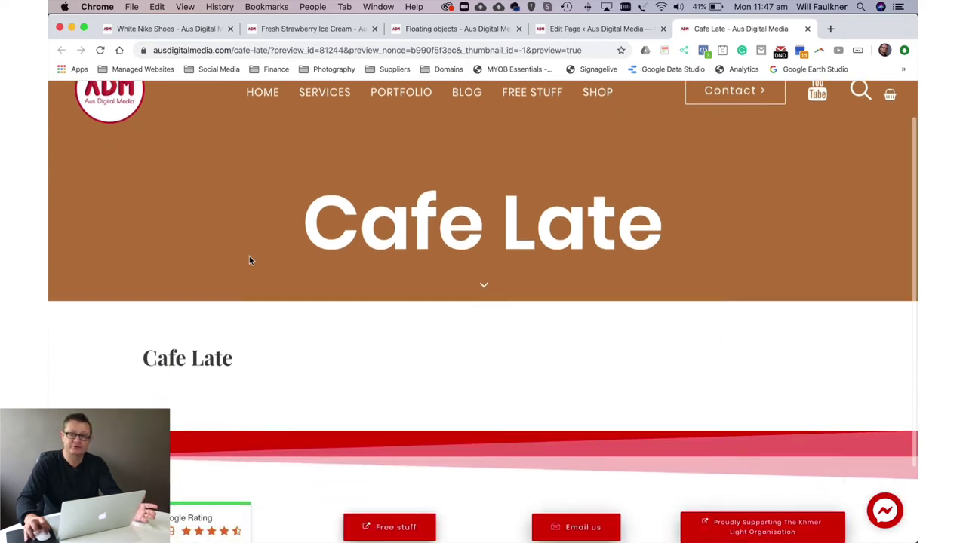
scroll(249, 256, up, 3)
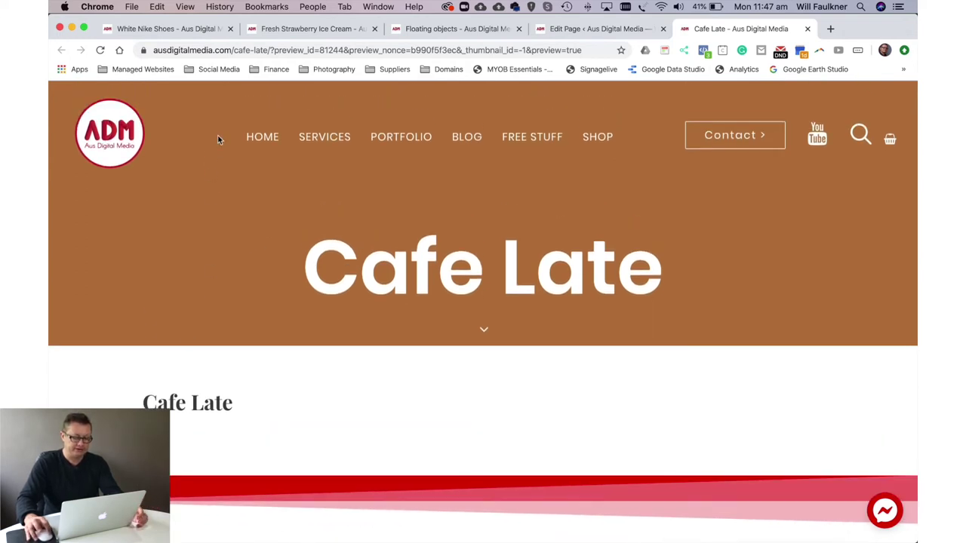
scroll(644, 220, down, 3)
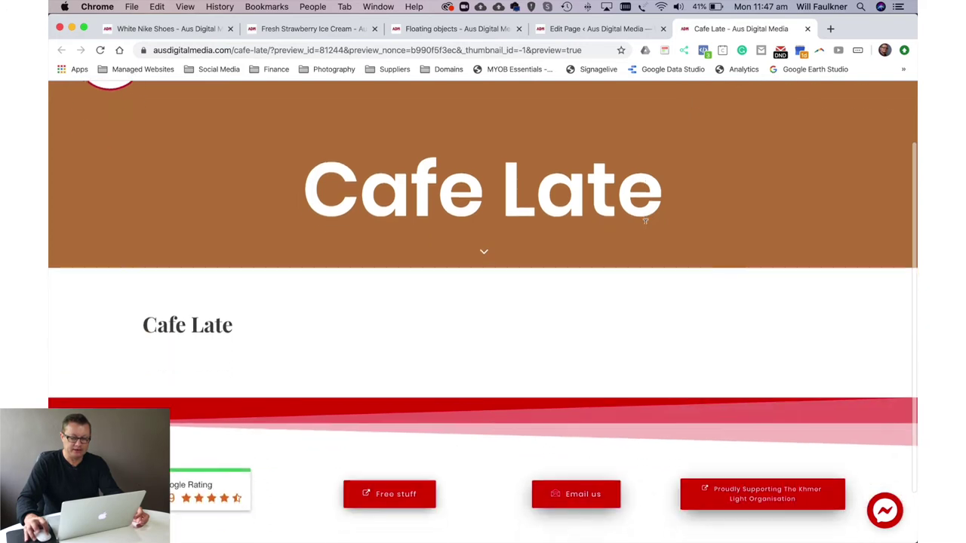
scroll(645, 225, up, 3)
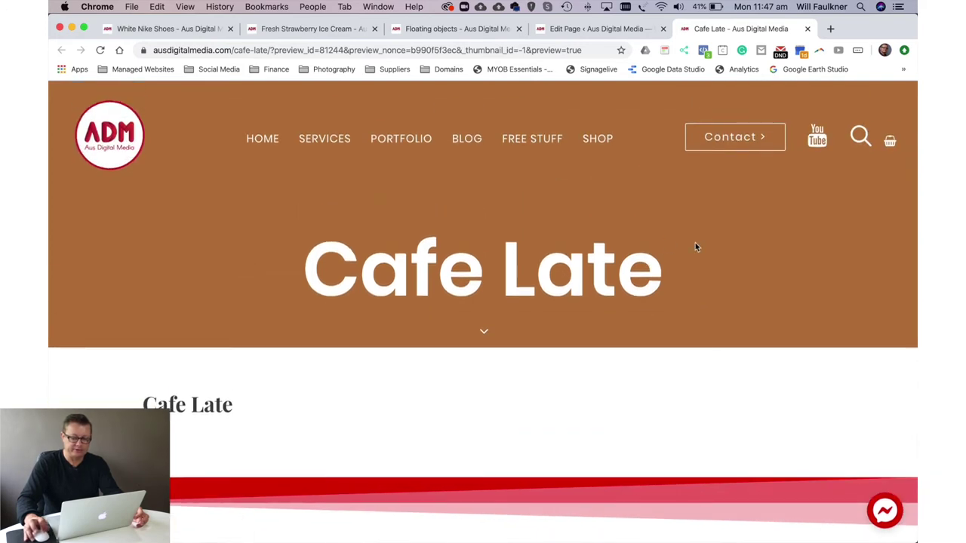
scroll(653, 238, down, 3)
scroll(653, 241, up, 3)
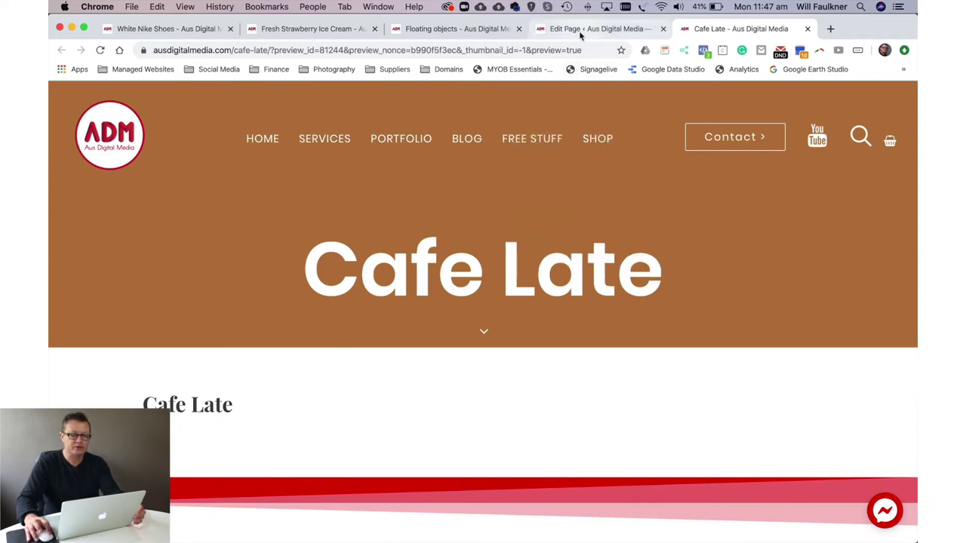
Switch to Photoshop, use Select Subject on the coffee photo and add a layer mask that hides the pink tabletop.
key(super+Tab)
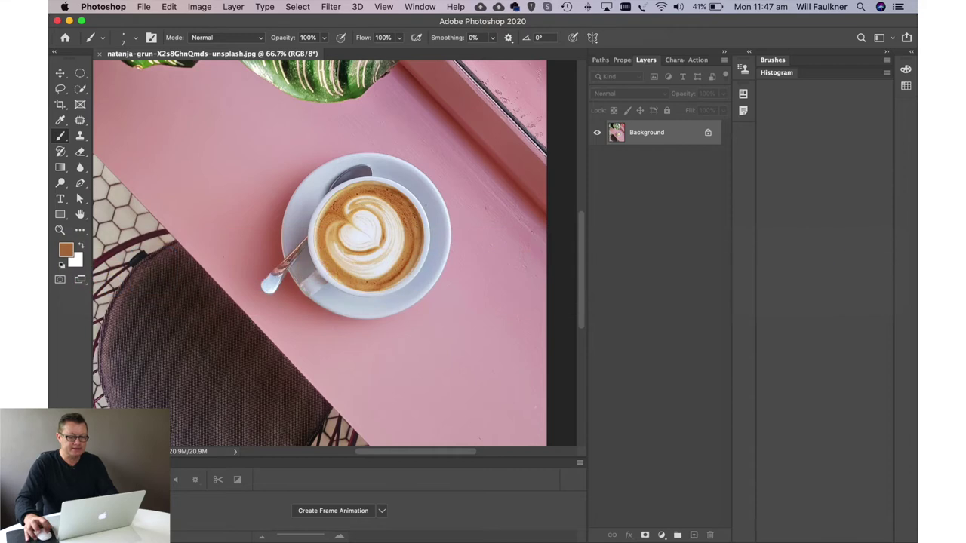
key(super+plus)
key(super+plus)
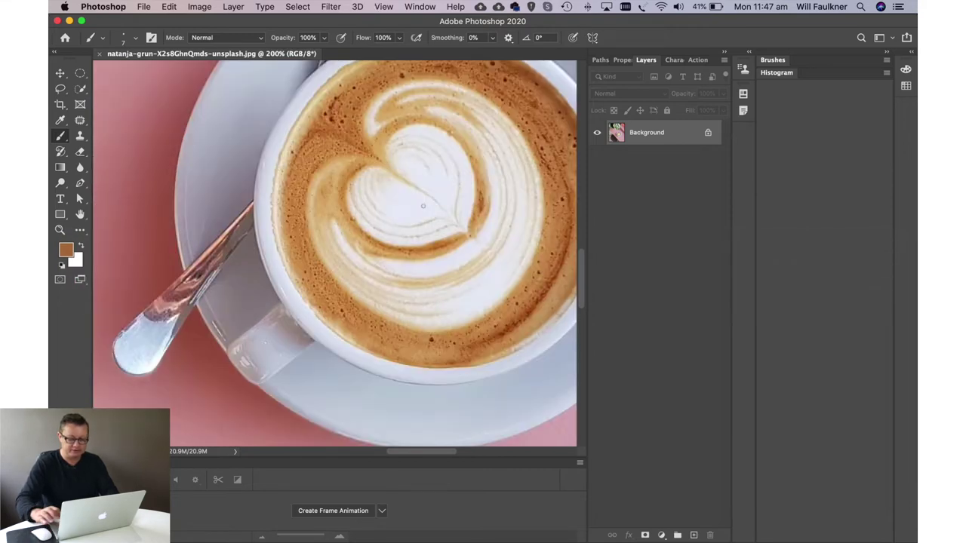
scroll(422, 205, right, 5)
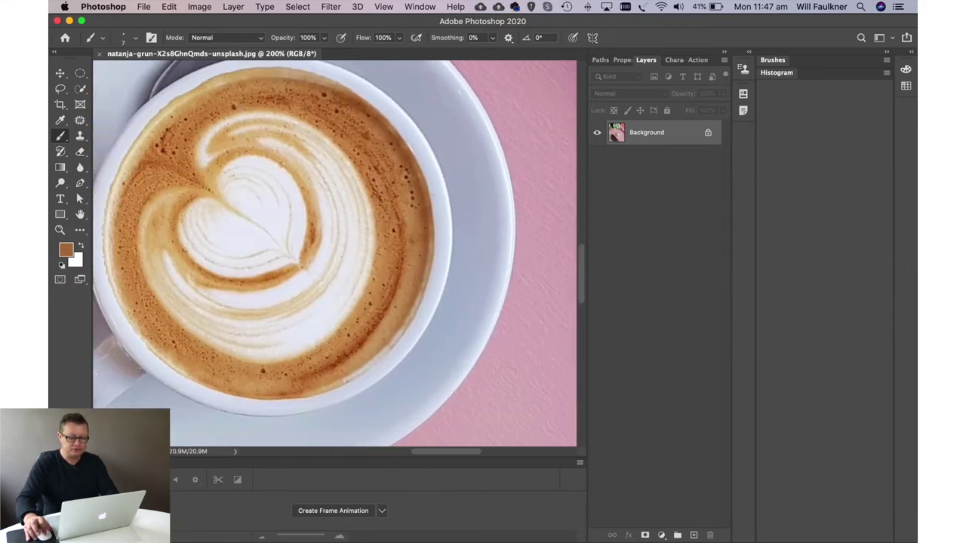
key(super+minus)
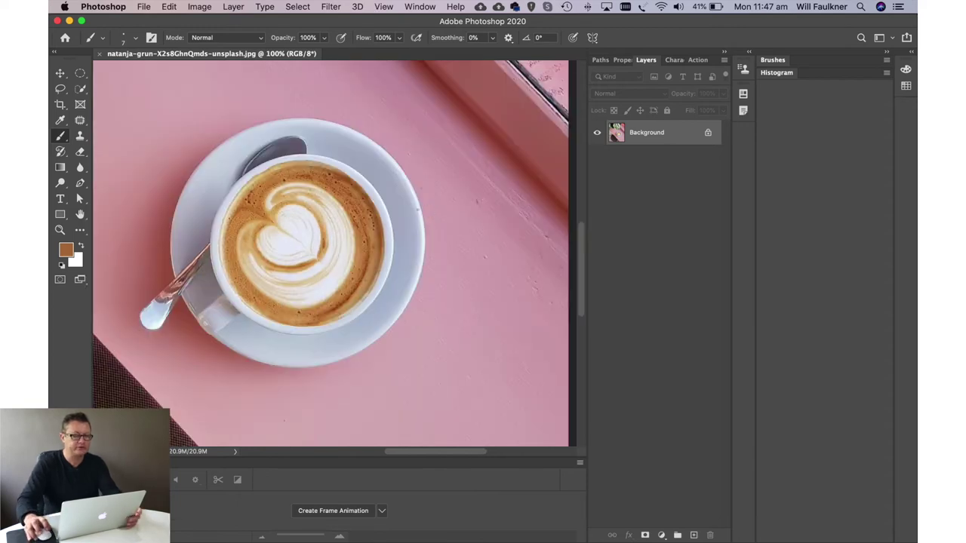
click(82, 91)
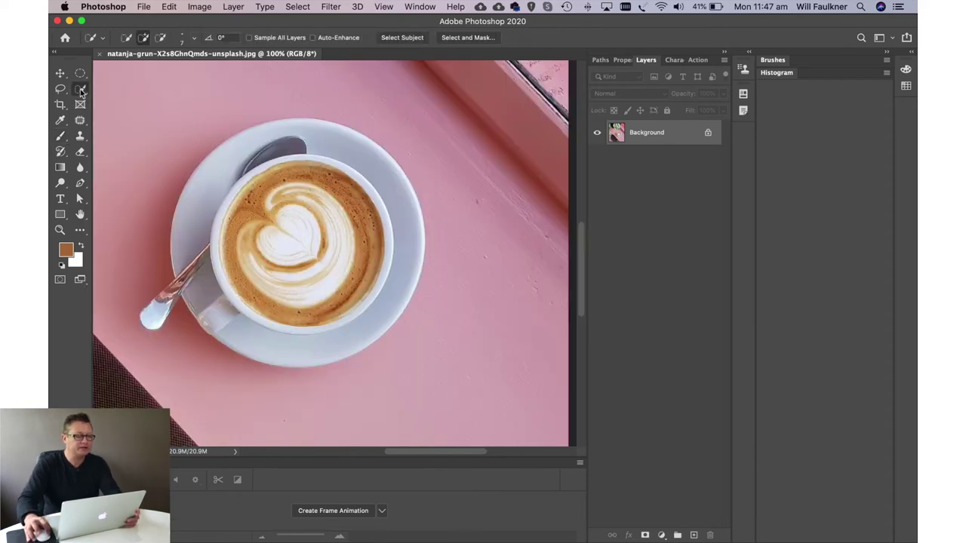
click(401, 36)
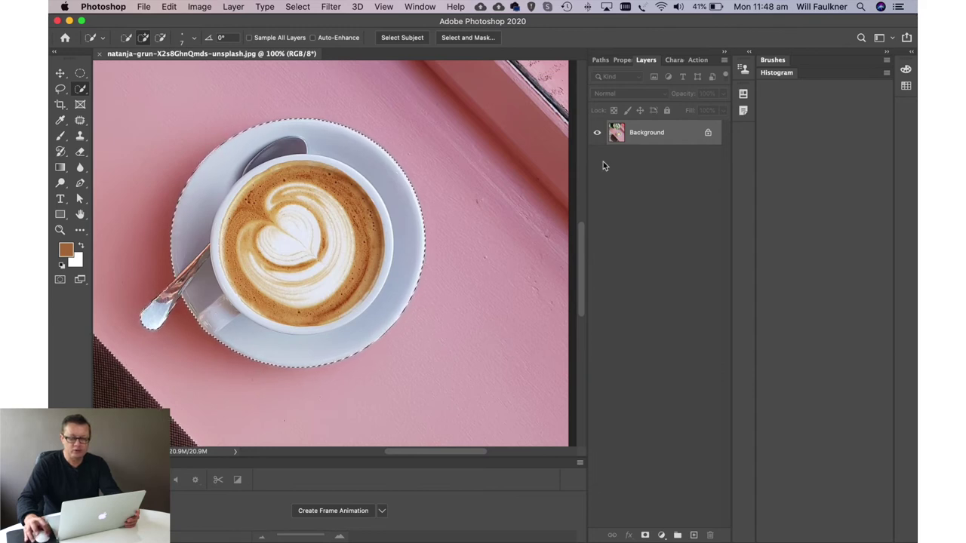
click(645, 536)
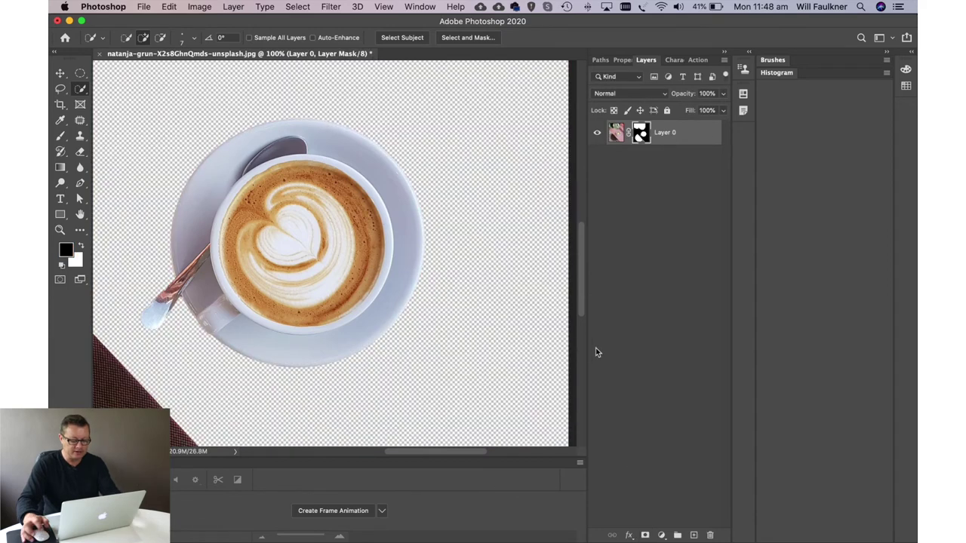
Crop the image tightly around the coffee cup, saucer and spoon at 1200 x 1200 px.
key(super+minus)
key(super+minus)
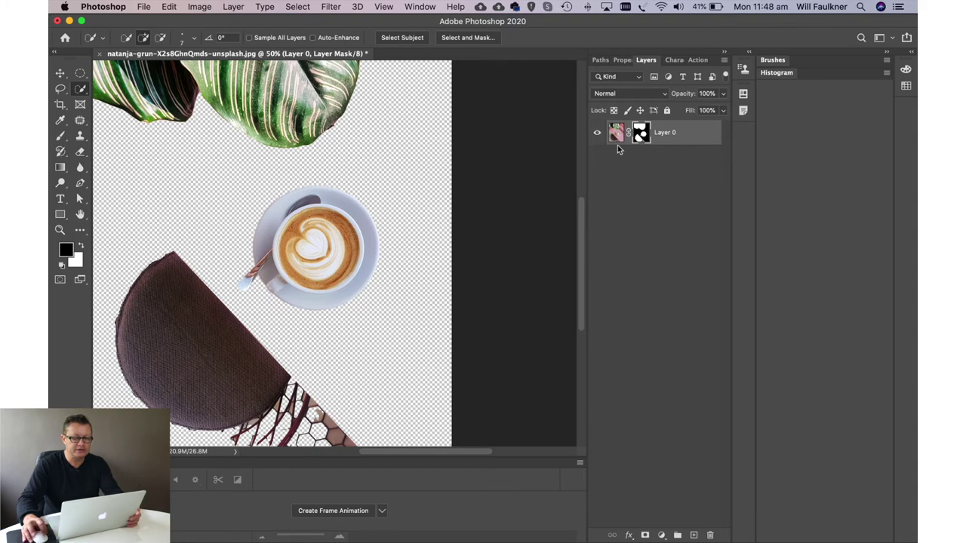
scroll(225, 151, up, 5)
scroll(225, 151, left, 3)
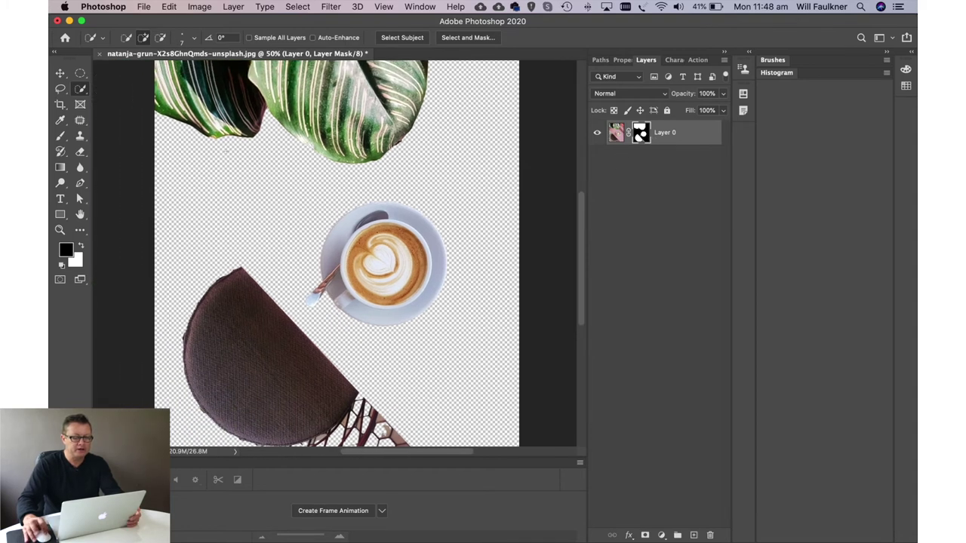
scroll(225, 151, down, 10)
scroll(224, 151, right, 1)
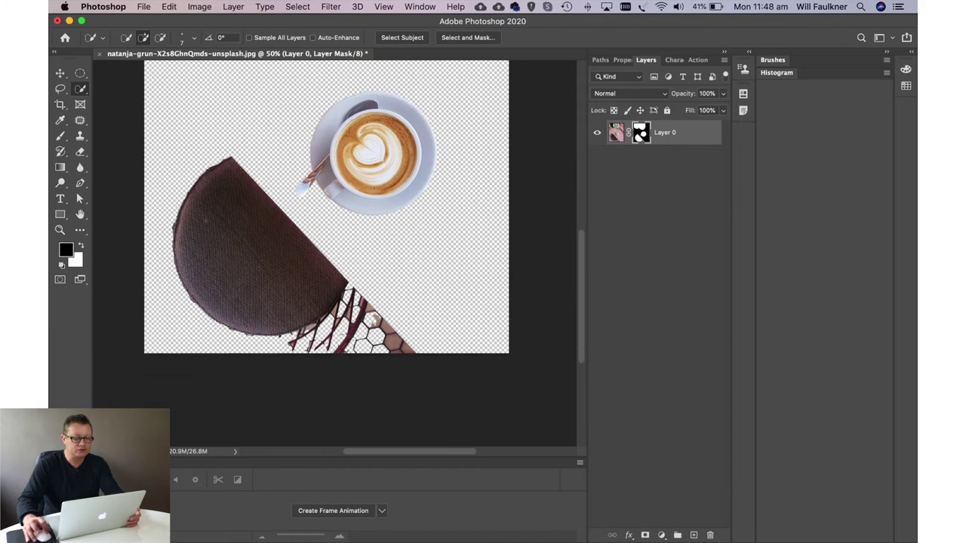
scroll(326, 227, up, 6)
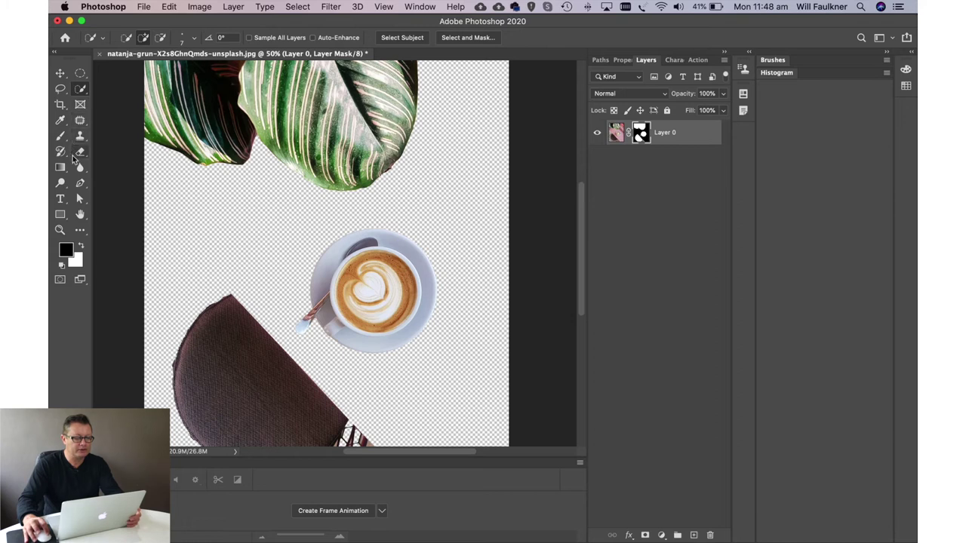
key(c)
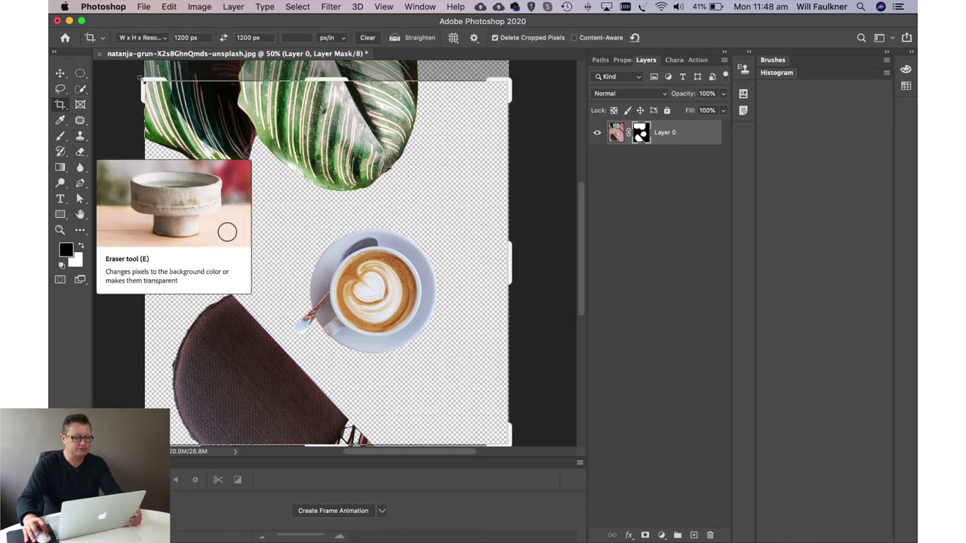
drag(151, 98, 192, 166)
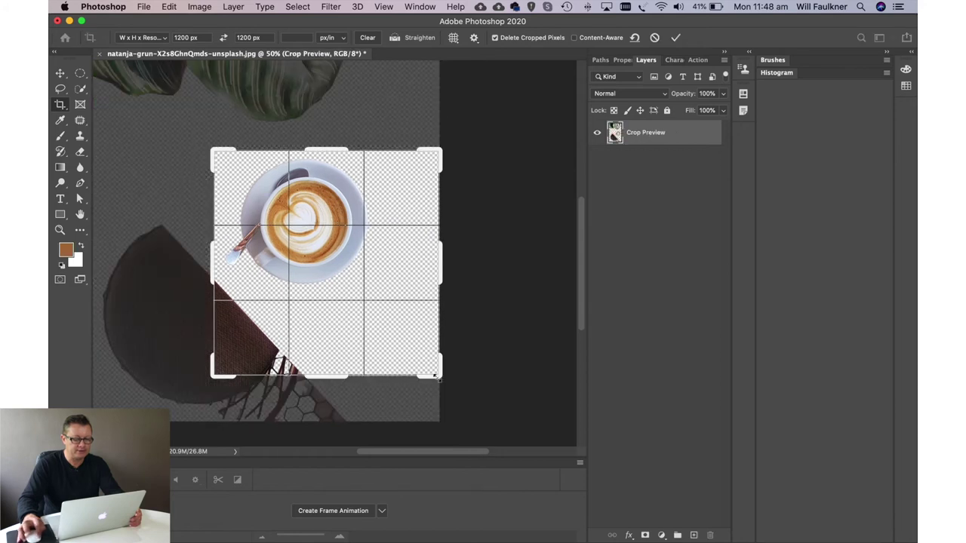
drag(437, 379, 373, 325)
drag(409, 182, 404, 186)
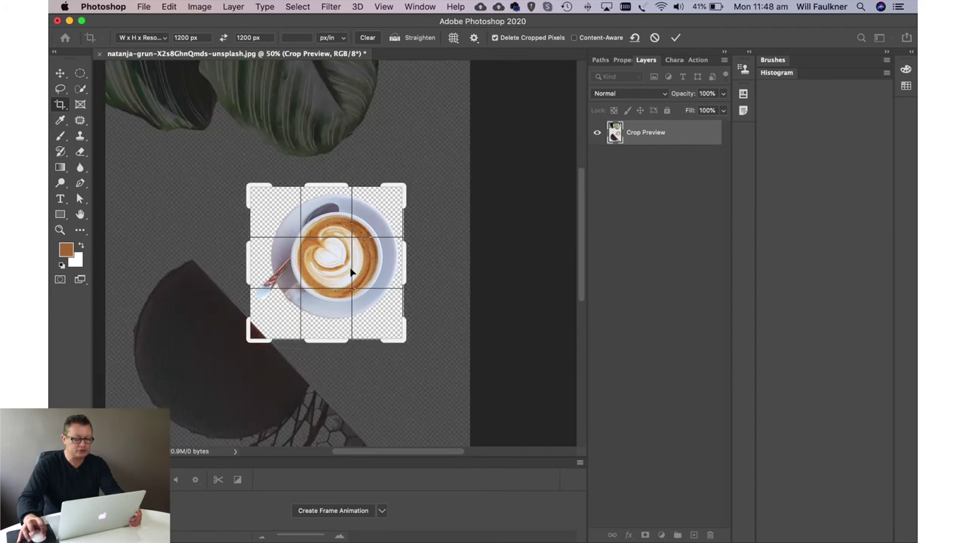
drag(256, 335, 256, 336)
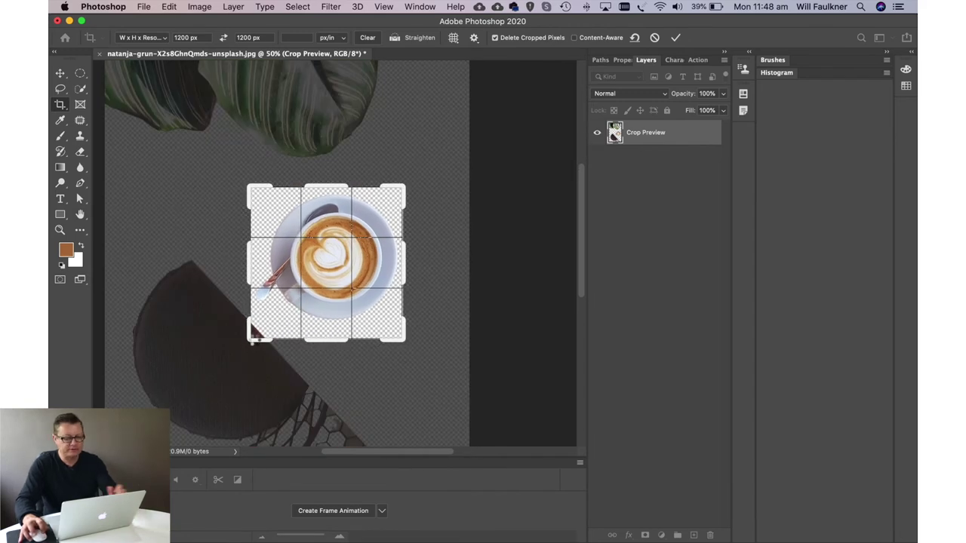
key(Return)
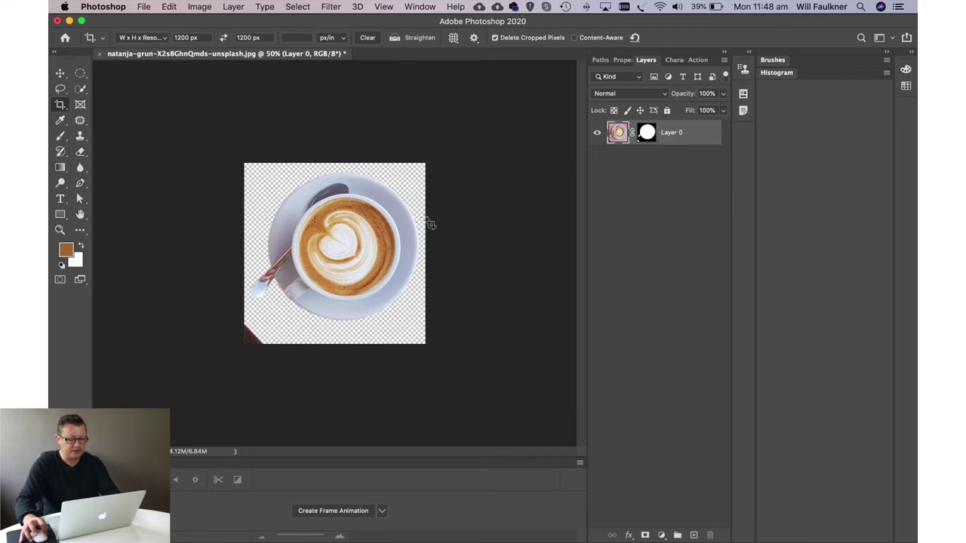
Set the foreground colour to black for the Brush tool.
key(b)
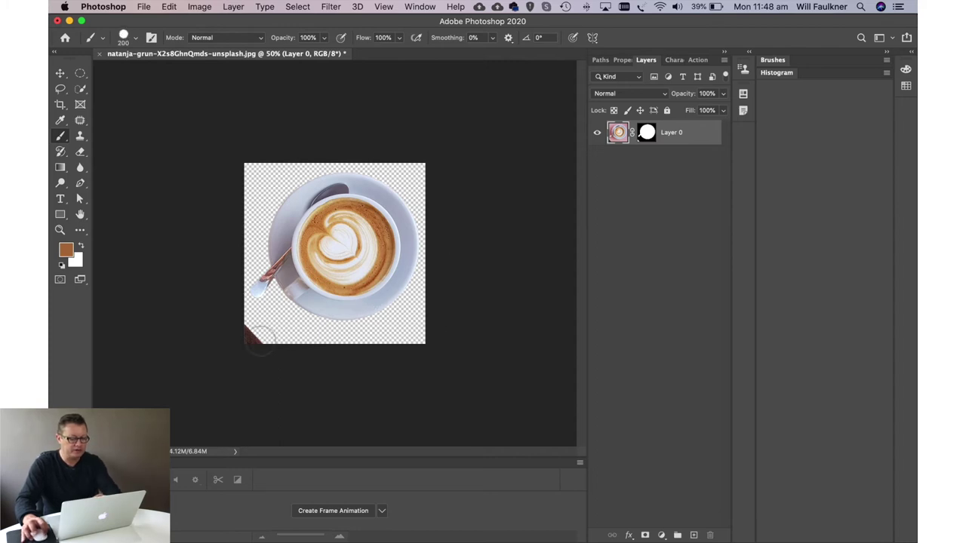
click(66, 250)
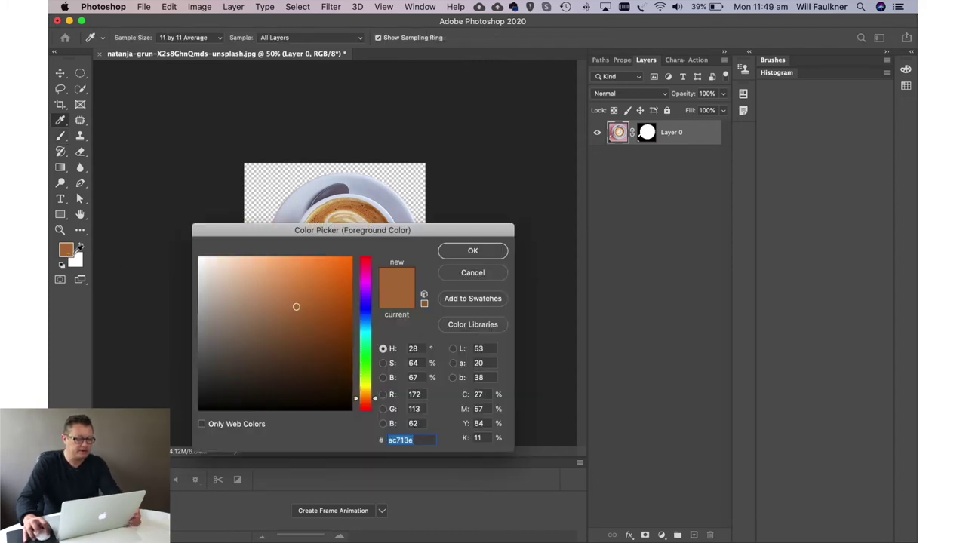
click(350, 409)
click(472, 251)
key(b)
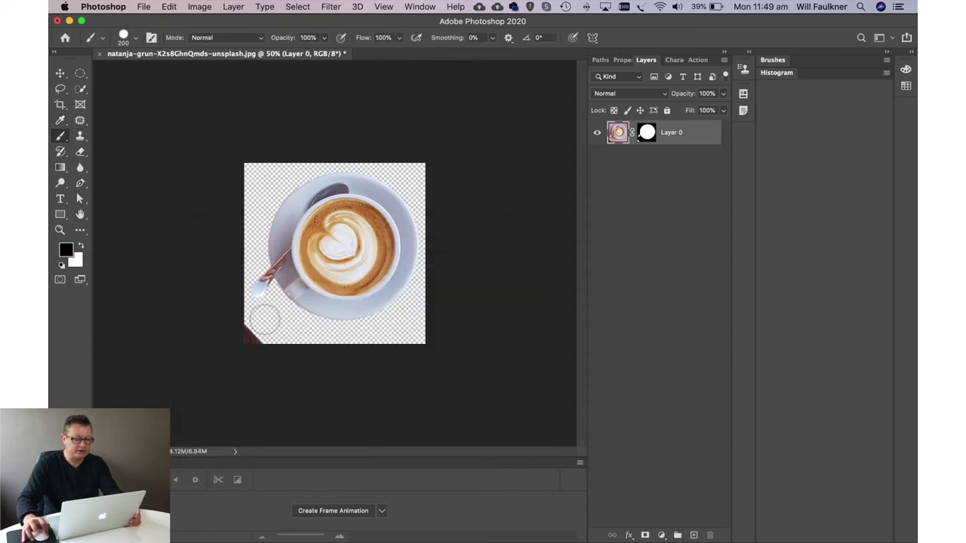
Undo a trial stroke on the layer image and paint black on the layer mask over the brown chair remnant in the corner.
click(249, 339)
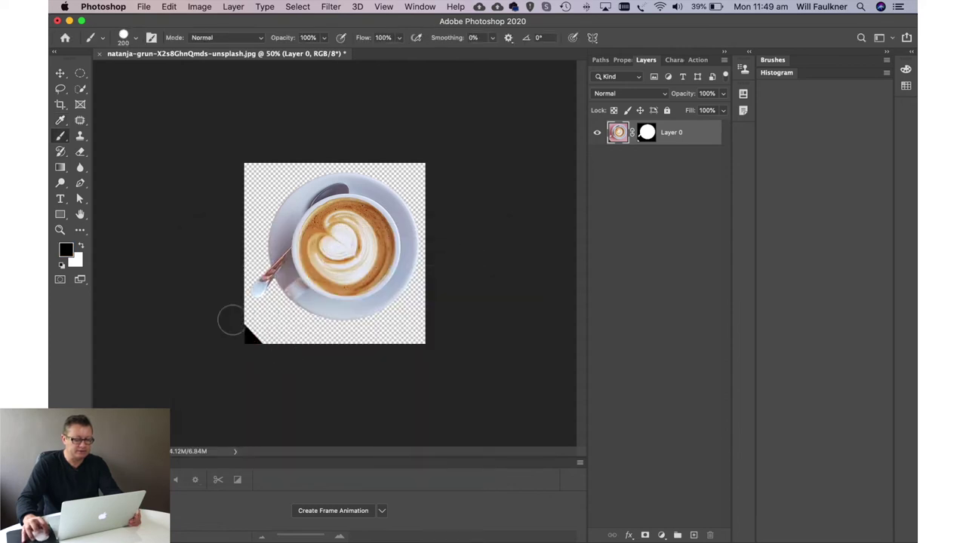
key(super+z)
click(647, 132)
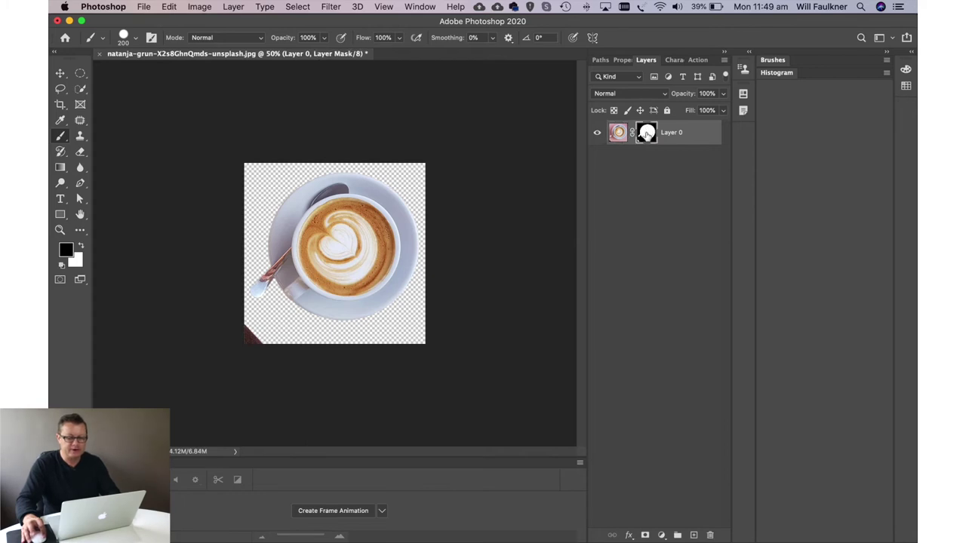
drag(259, 344, 244, 332)
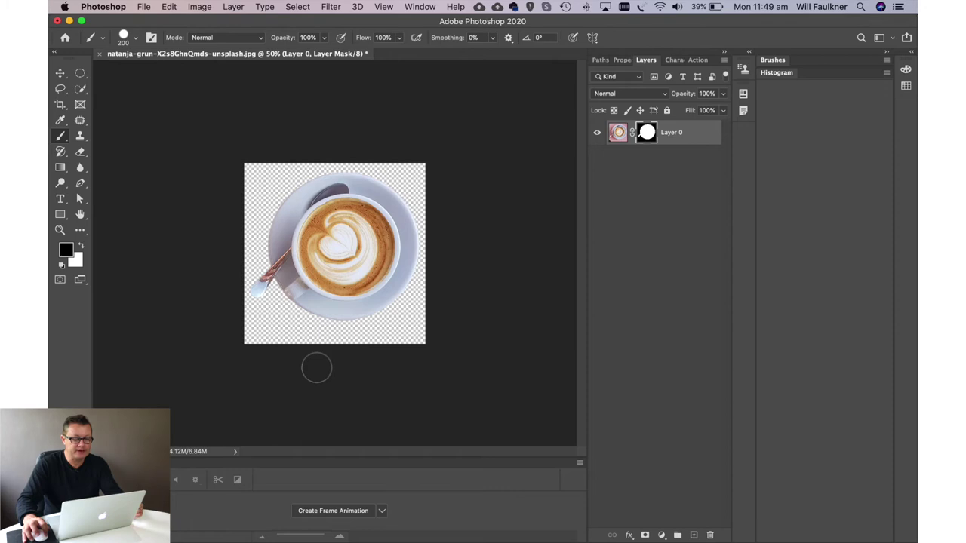
Set up an export of the cut-out cup with a 1000 x 1000 px image size and PNG format.
click(142, 7)
mouse_move(172, 175)
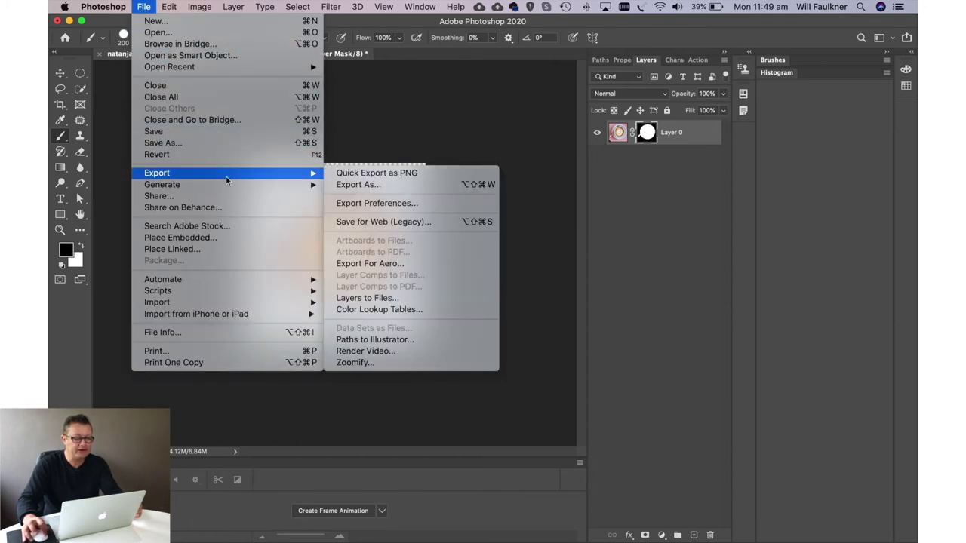
click(358, 185)
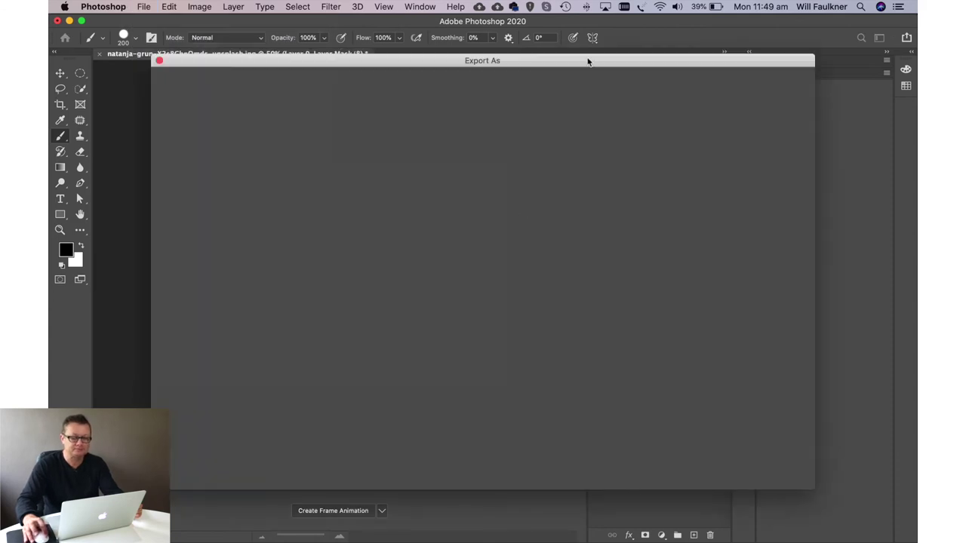
drag(588, 61, 572, 58)
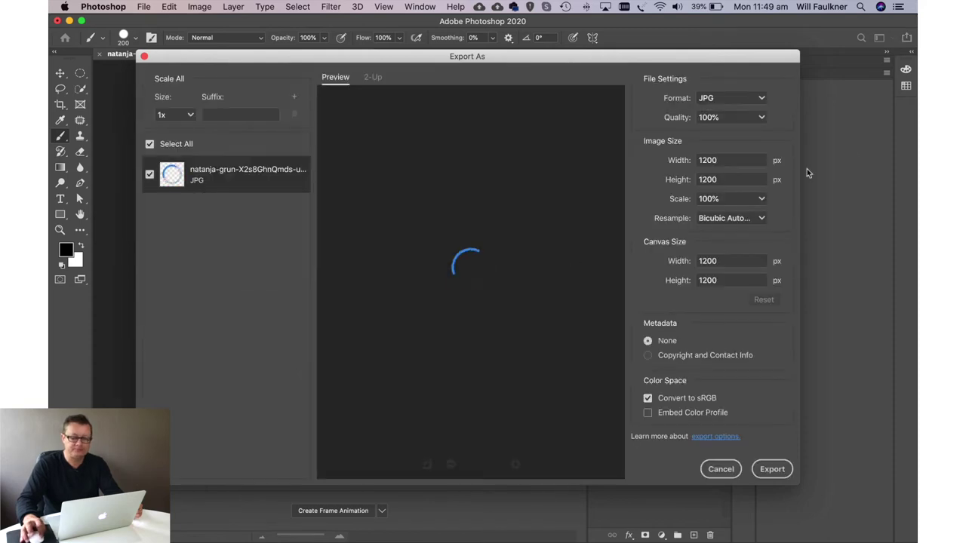
double_click(731, 159)
text(1)
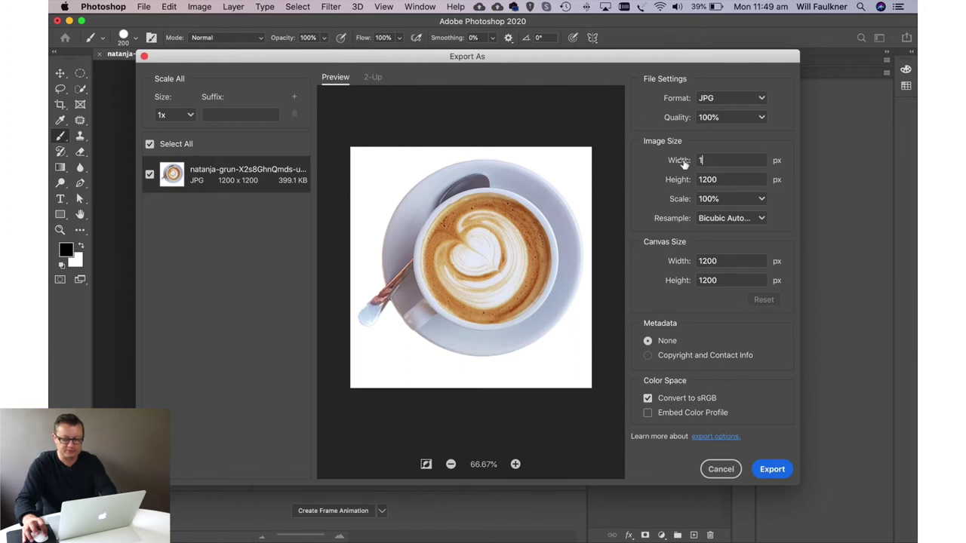
text(000)
key(Tab)
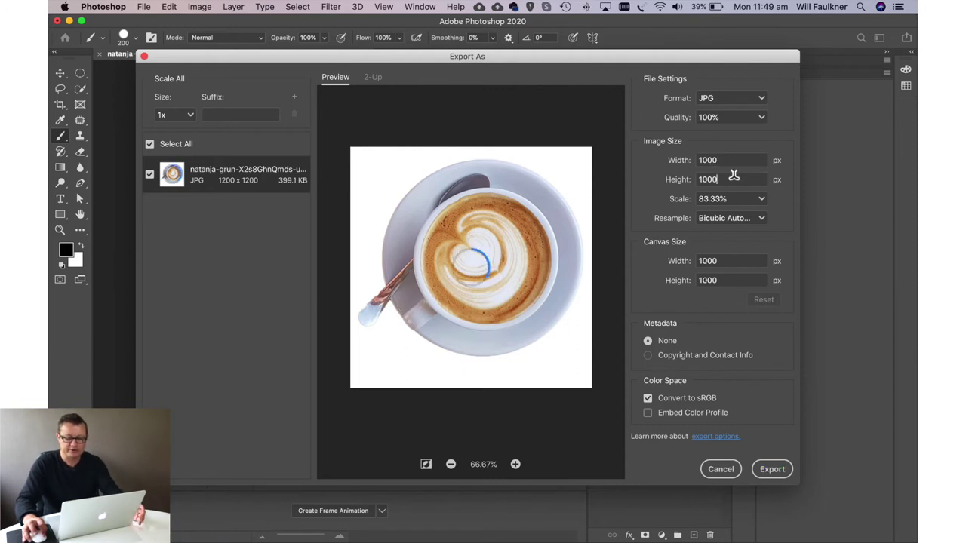
click(724, 99)
click(723, 118)
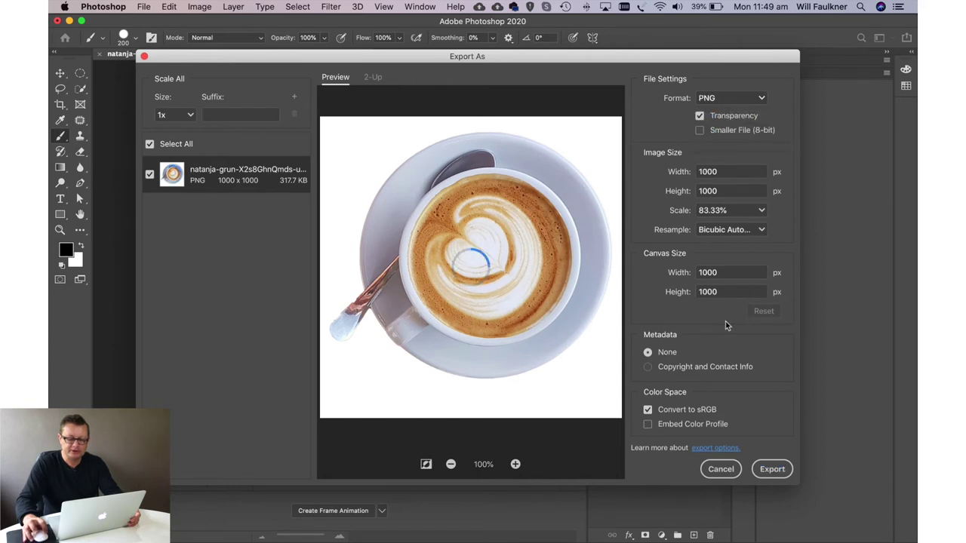
Export the image to the Desktop as CoffeeCup.png and close the photo document without saving.
click(770, 468)
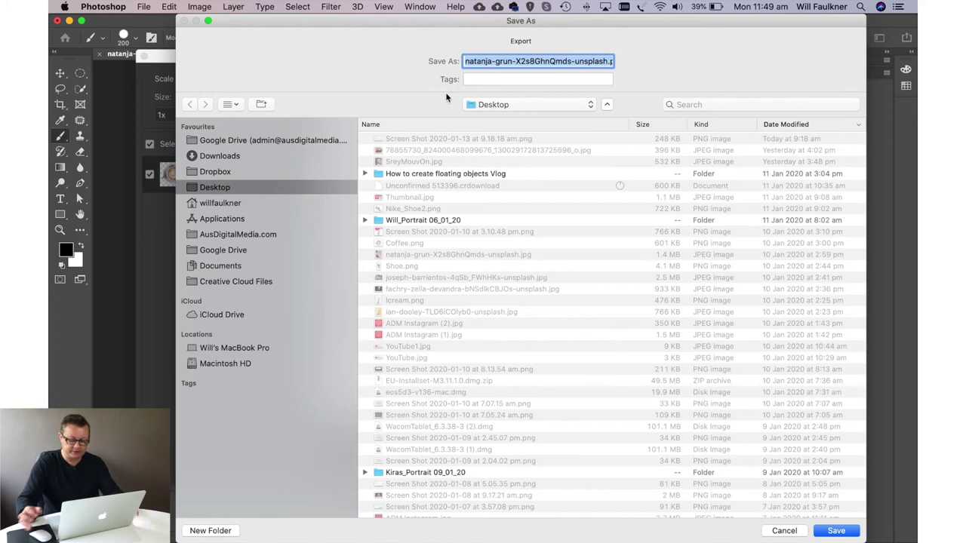
text(CoffeeCup.png)
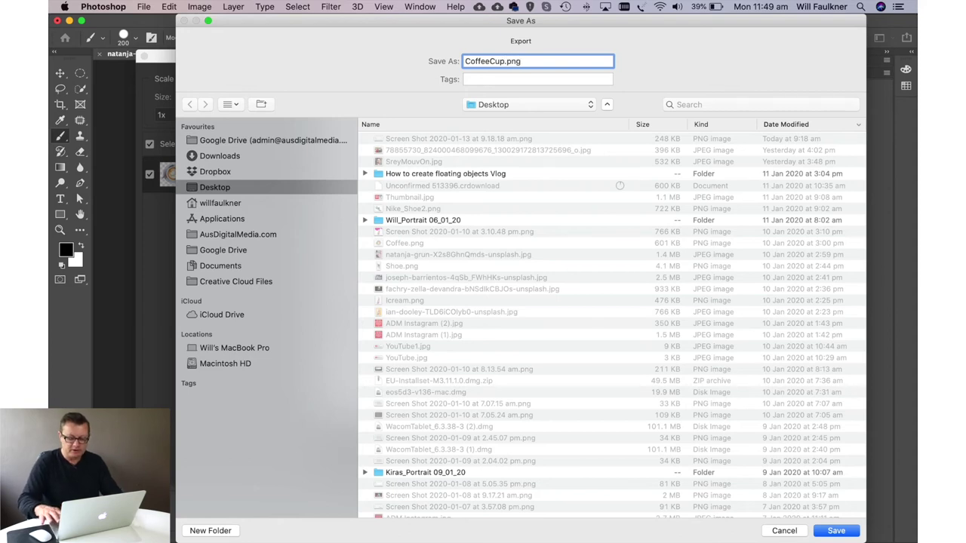
key(Return)
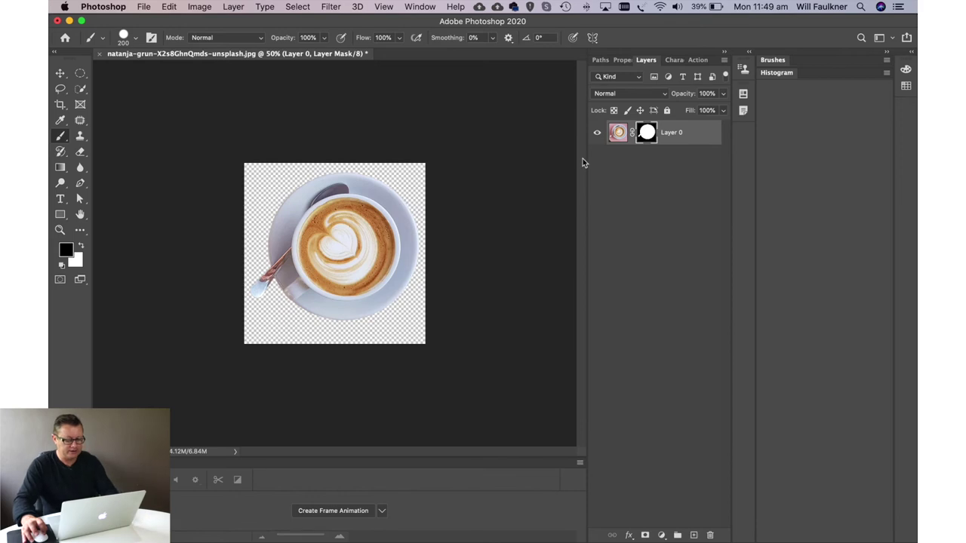
key(super+w)
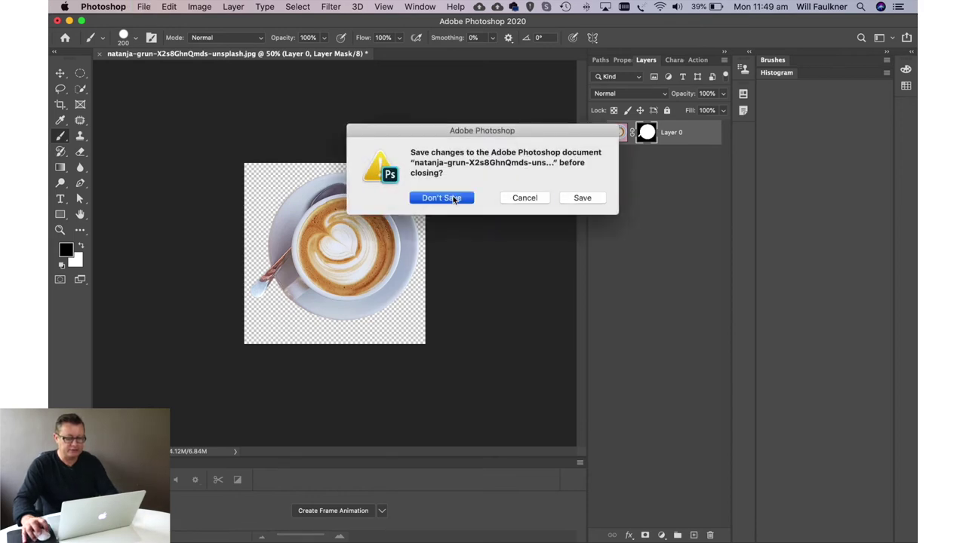
click(453, 198)
Switch to Chrome and add a Row element to the Cafe Late page in the WPBakery Page Builder.
key(super+Tab)
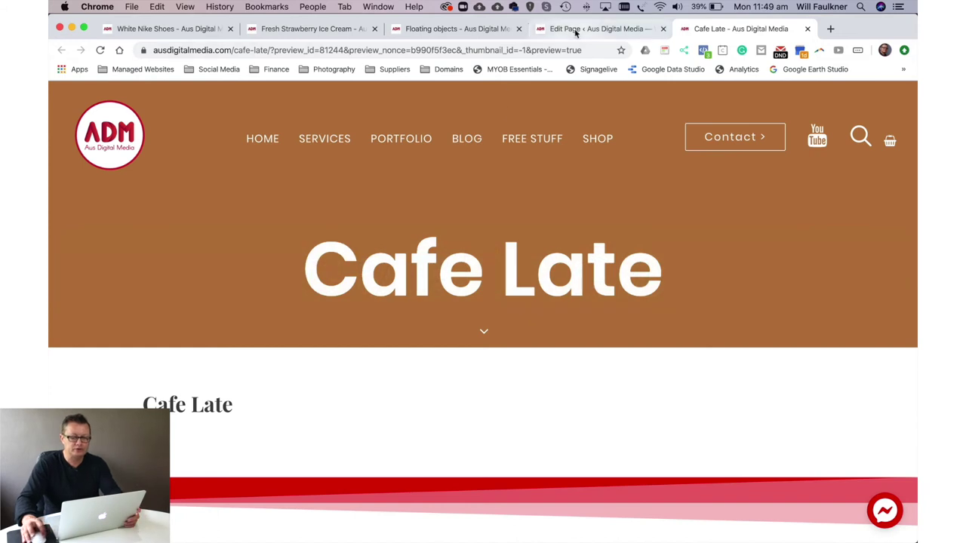
click(563, 29)
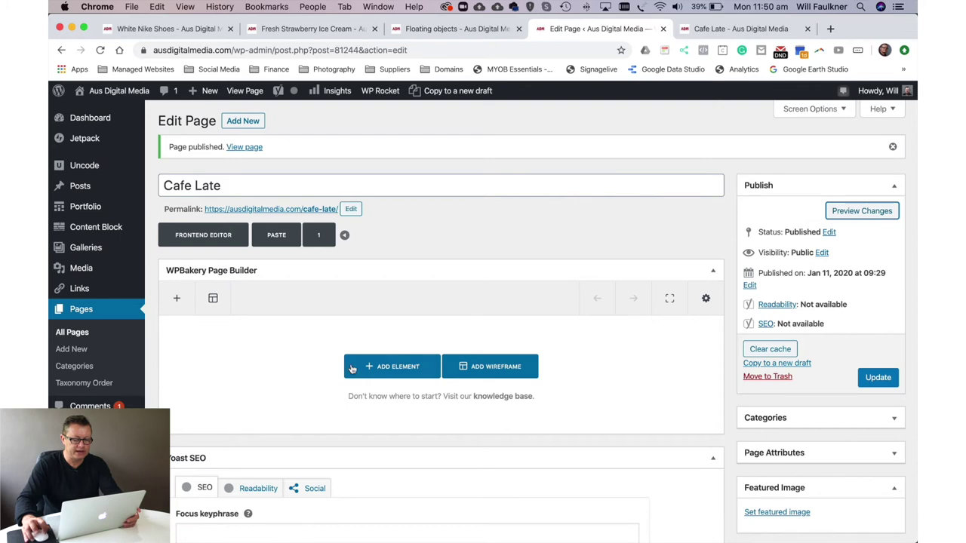
click(390, 368)
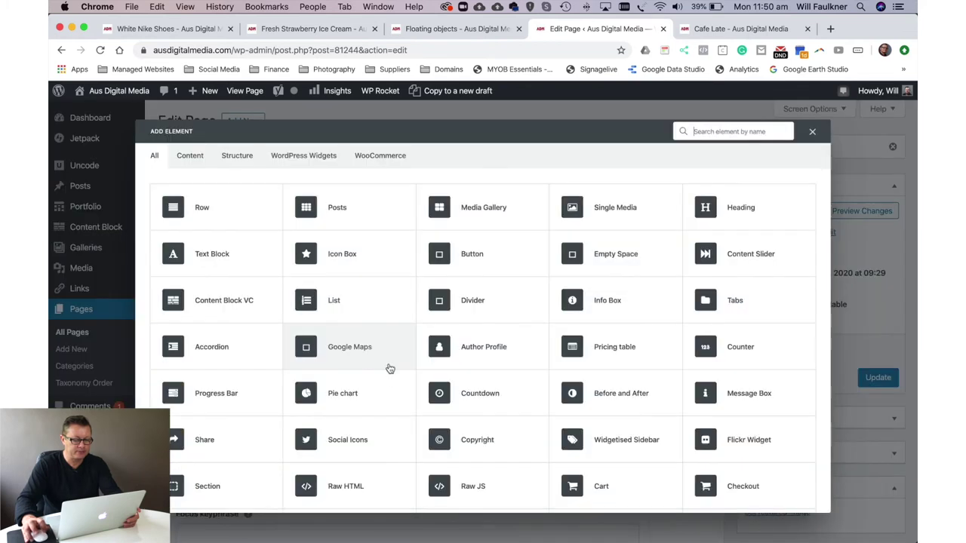
click(208, 211)
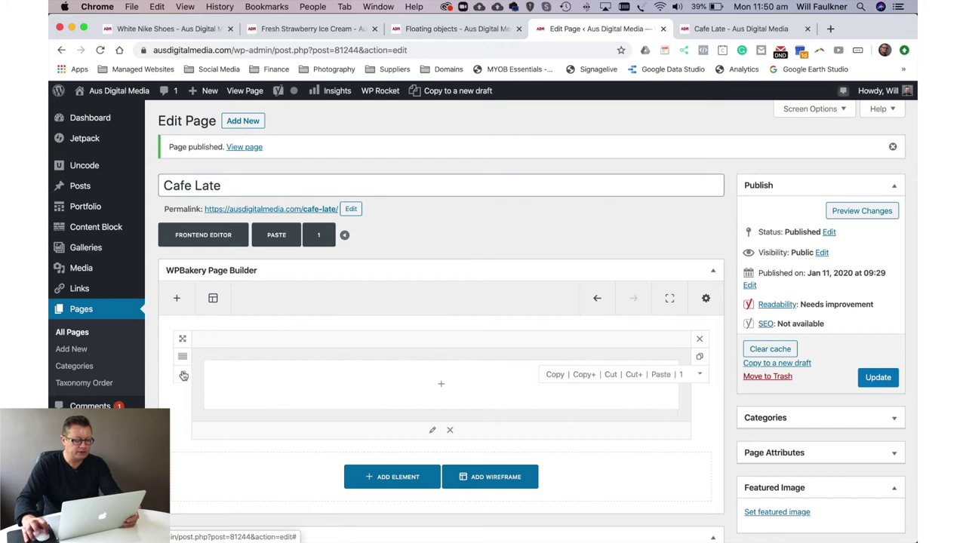
Set the new row's top shape divider to Default in its row settings.
click(183, 375)
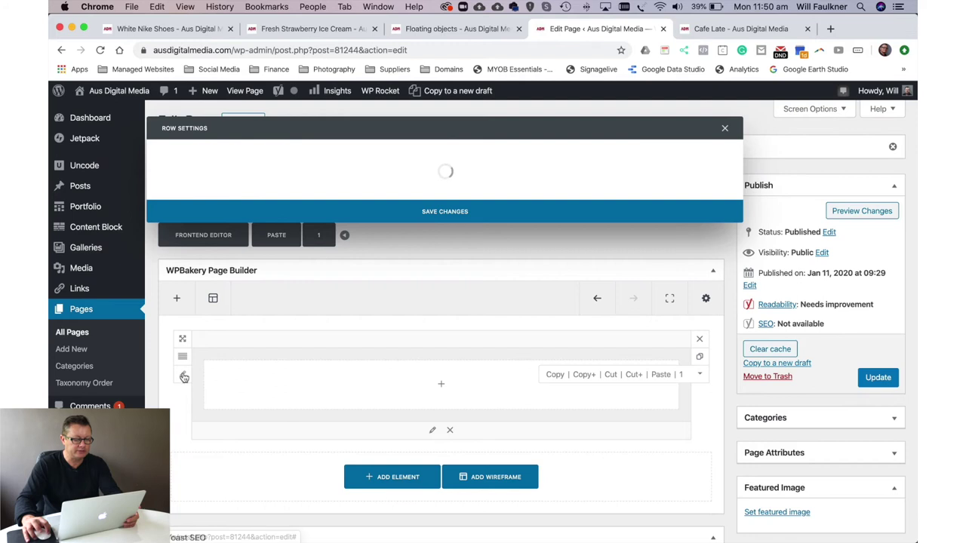
click(387, 154)
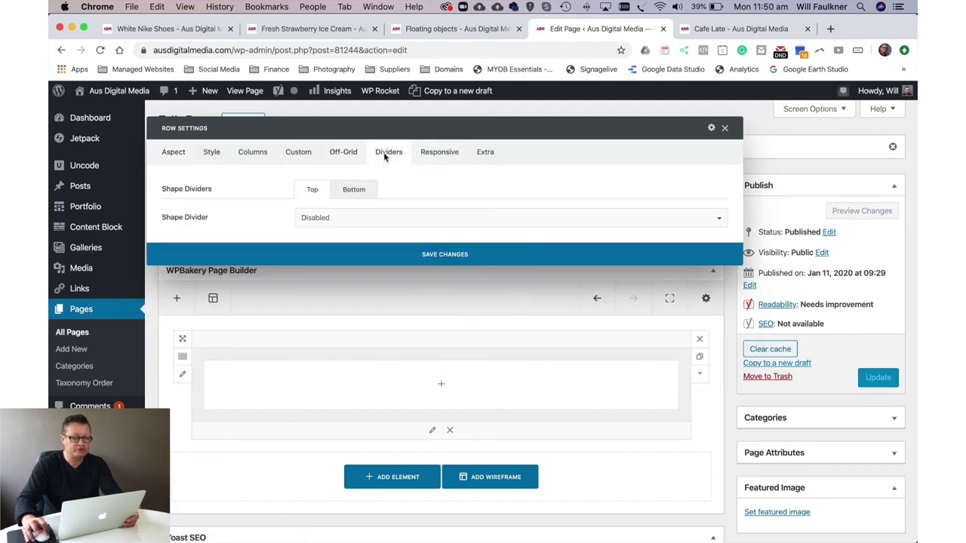
click(361, 219)
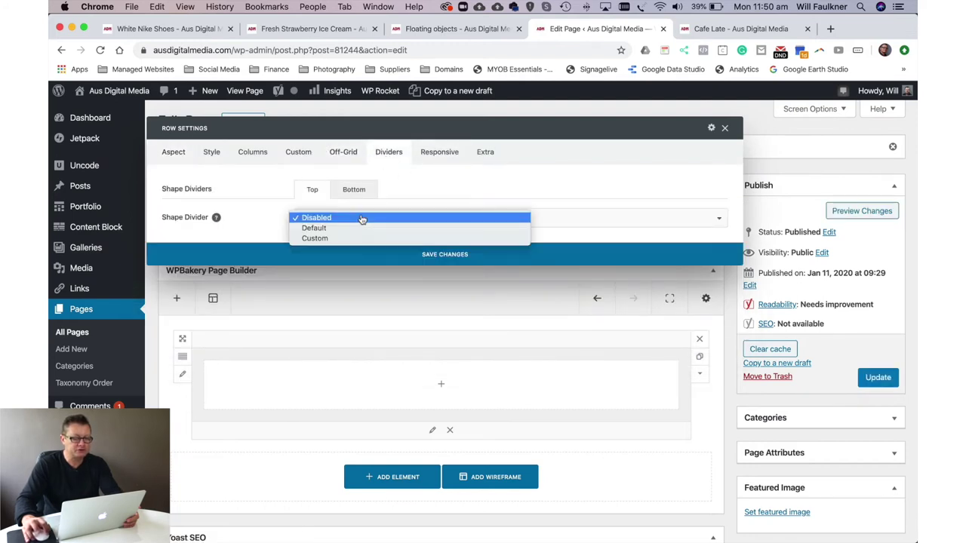
click(349, 229)
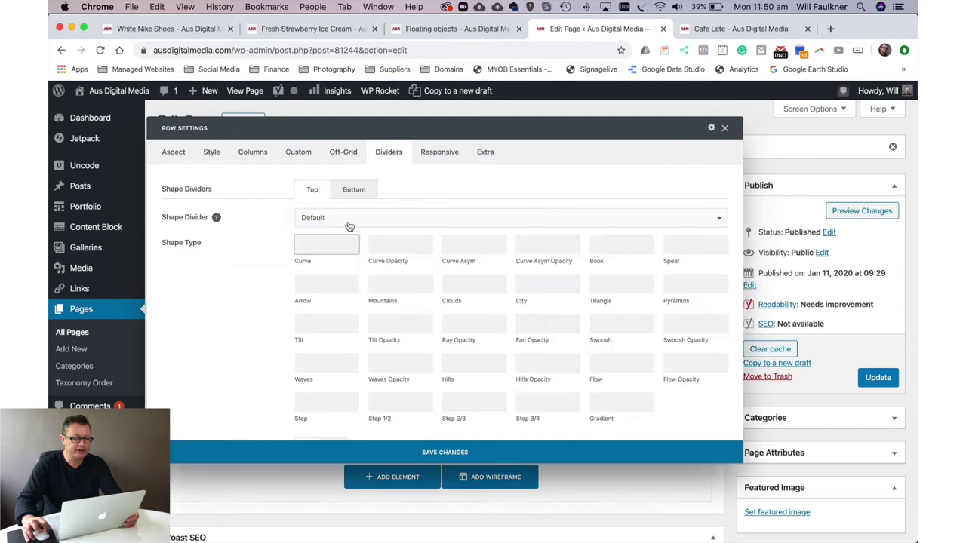
click(352, 219)
click(351, 219)
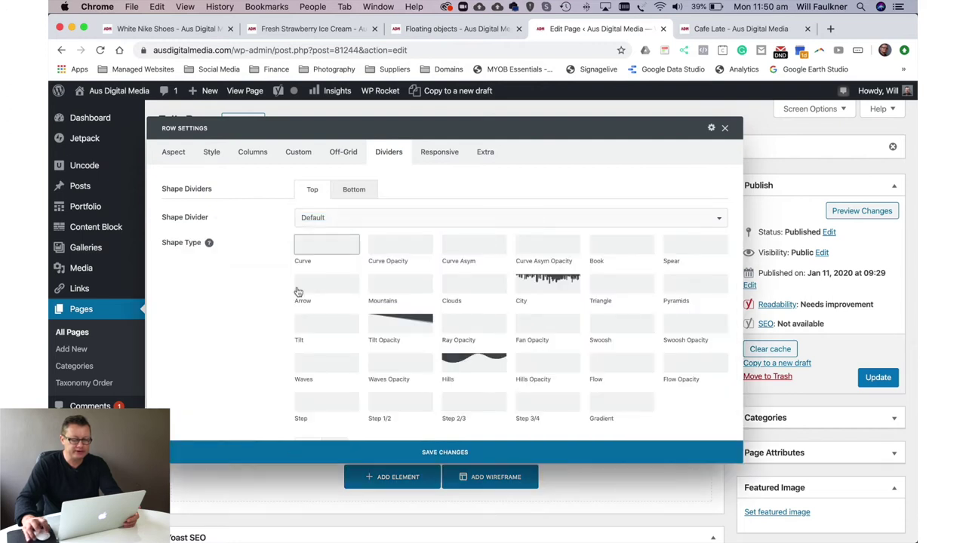
Choose Waves Opacity as the shape type of the row's top divider.
scroll(472, 353, down, 3)
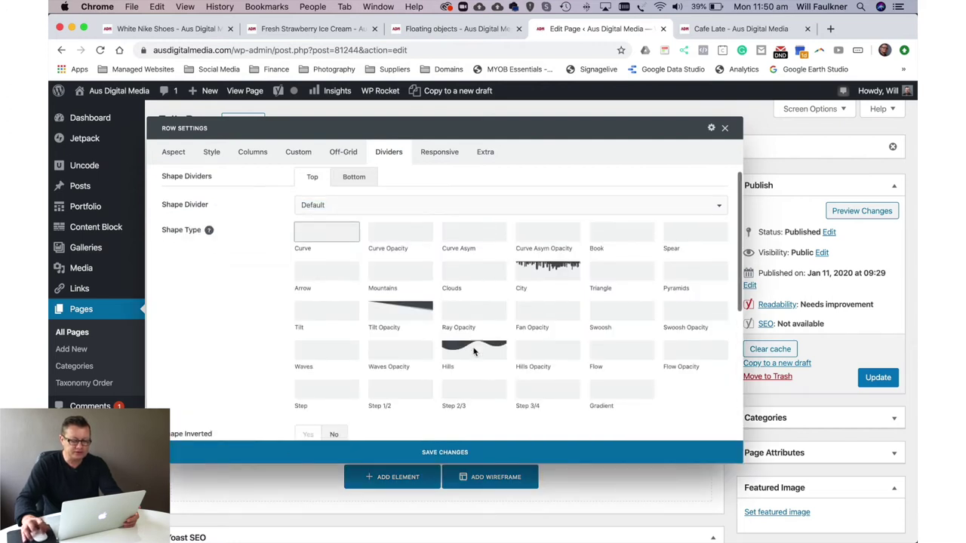
scroll(474, 353, up, 3)
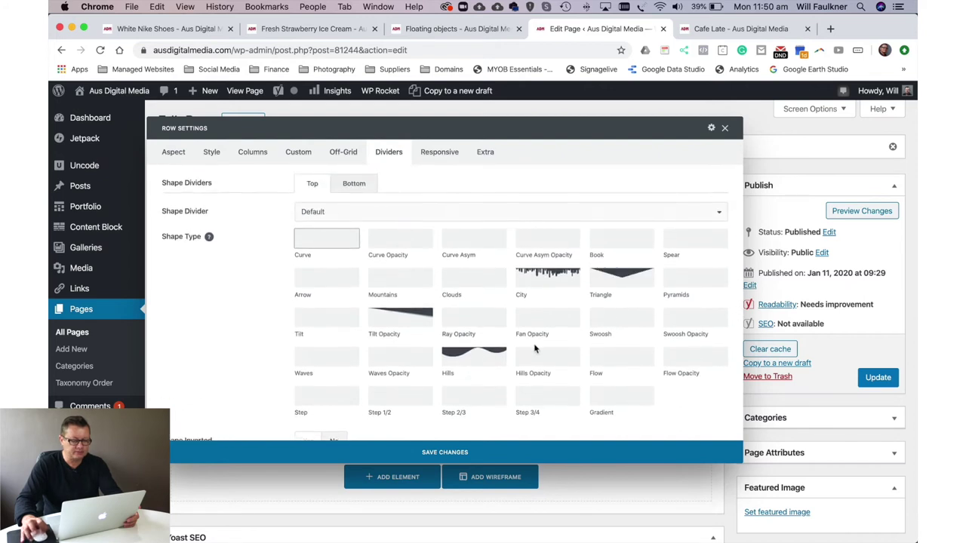
scroll(464, 348, down, 2)
scroll(462, 346, up, 2)
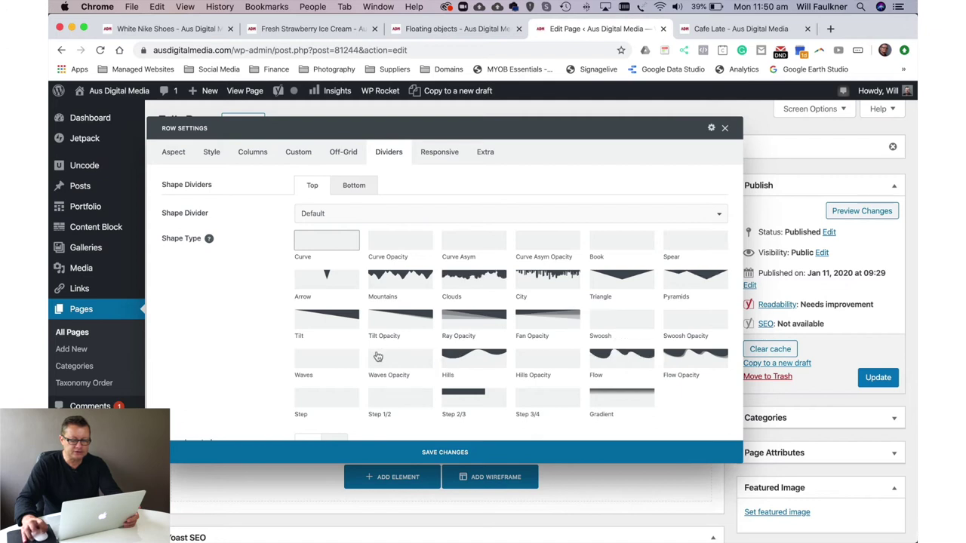
scroll(386, 337, down, 1)
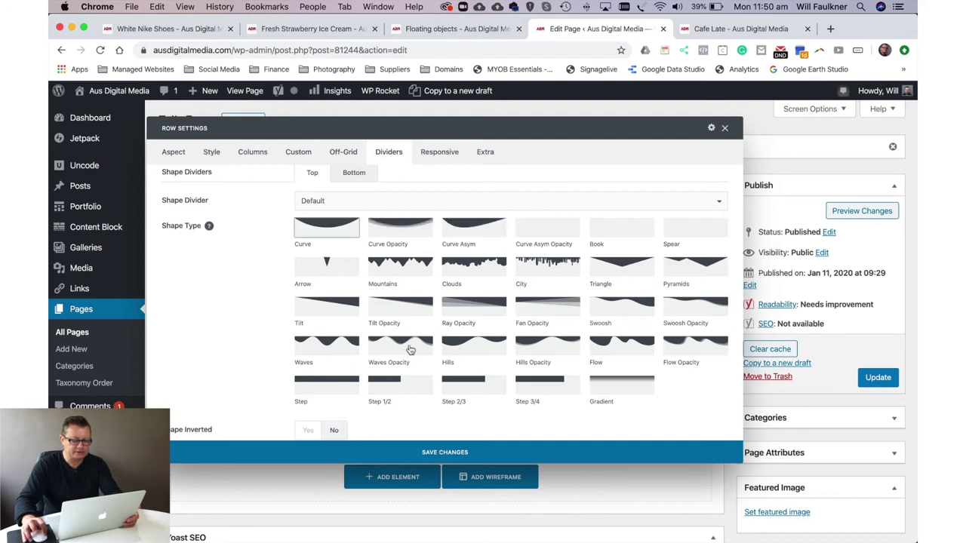
click(410, 350)
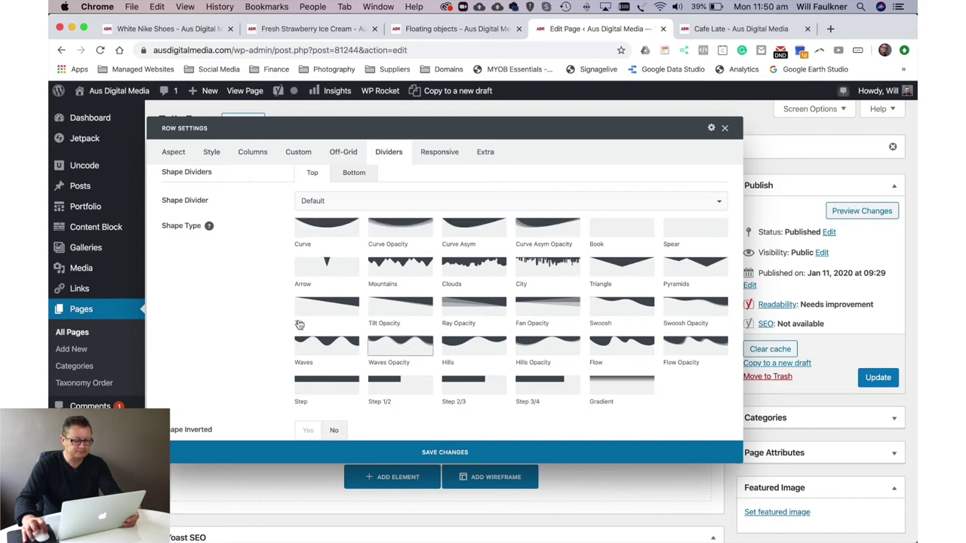
Set the top divider's shape color to Coffee Brown.
scroll(300, 324, down, 5)
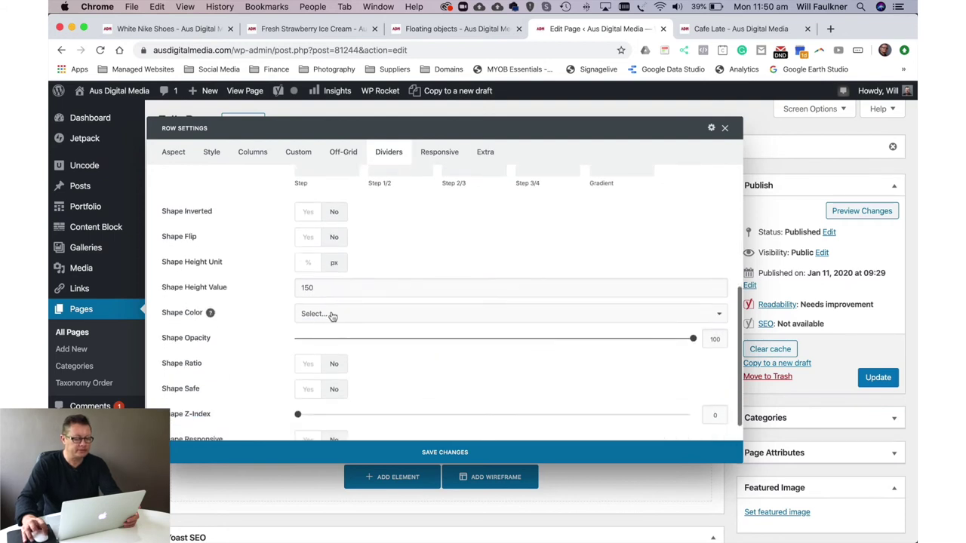
click(333, 316)
scroll(392, 375, down, 5)
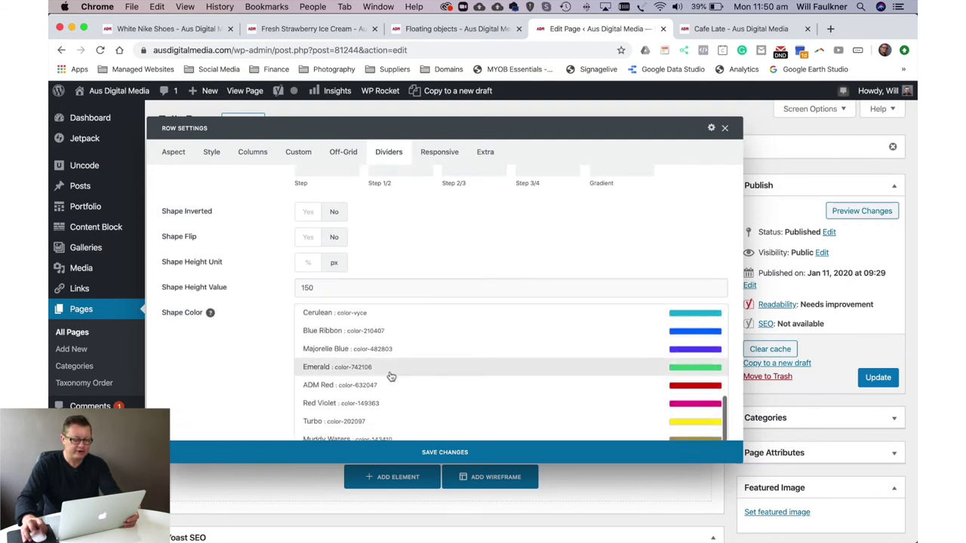
scroll(391, 376, down, 5)
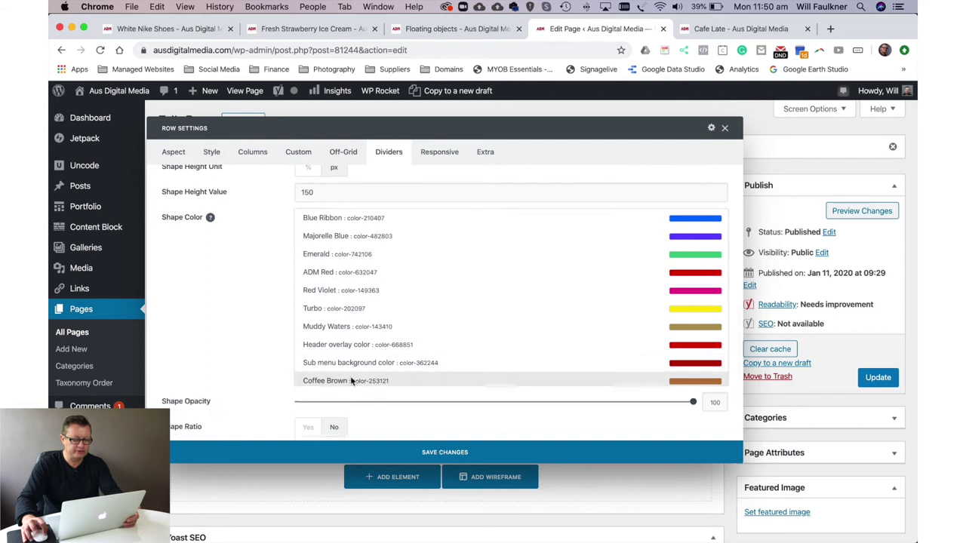
click(351, 381)
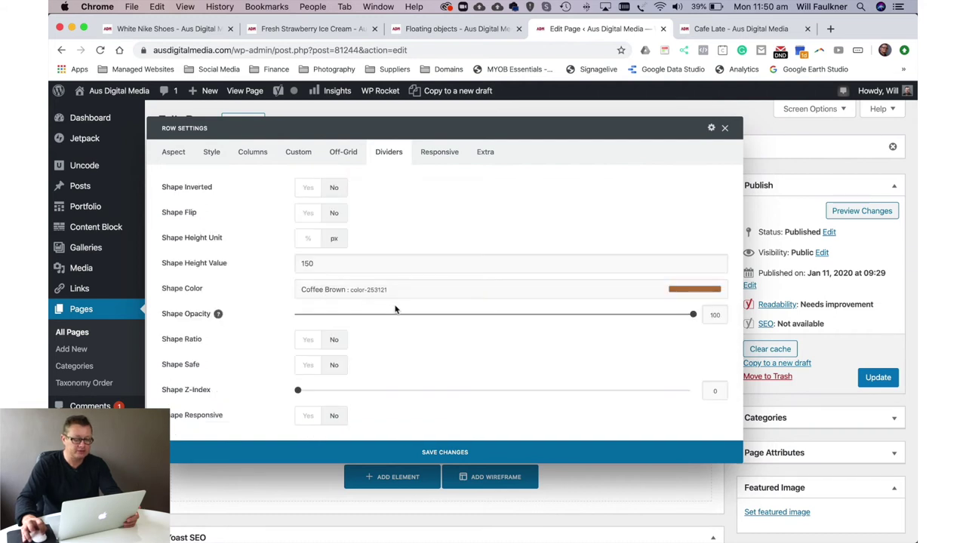
Set the divider's shape height value to 200 px and save the row settings.
scroll(384, 330, up, 2)
scroll(386, 331, down, 2)
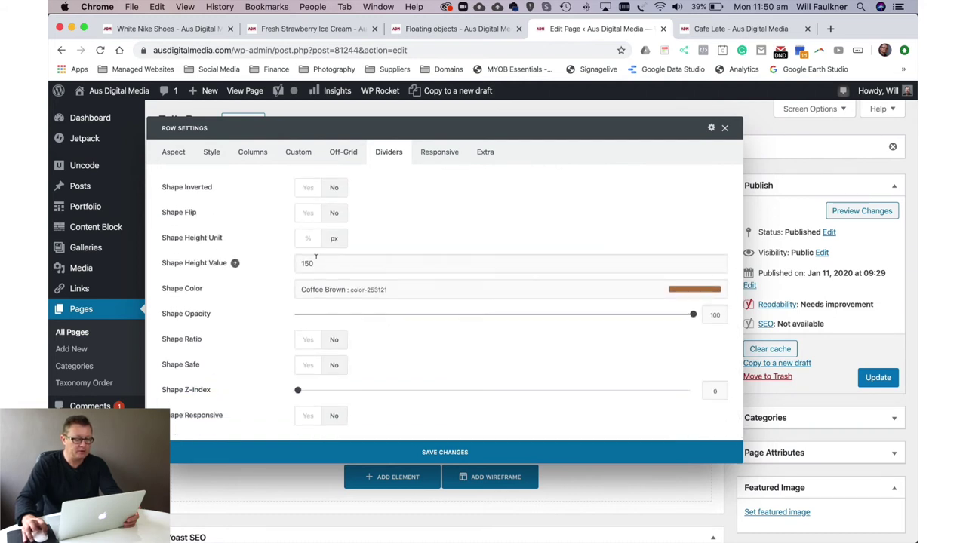
drag(323, 262, 289, 266)
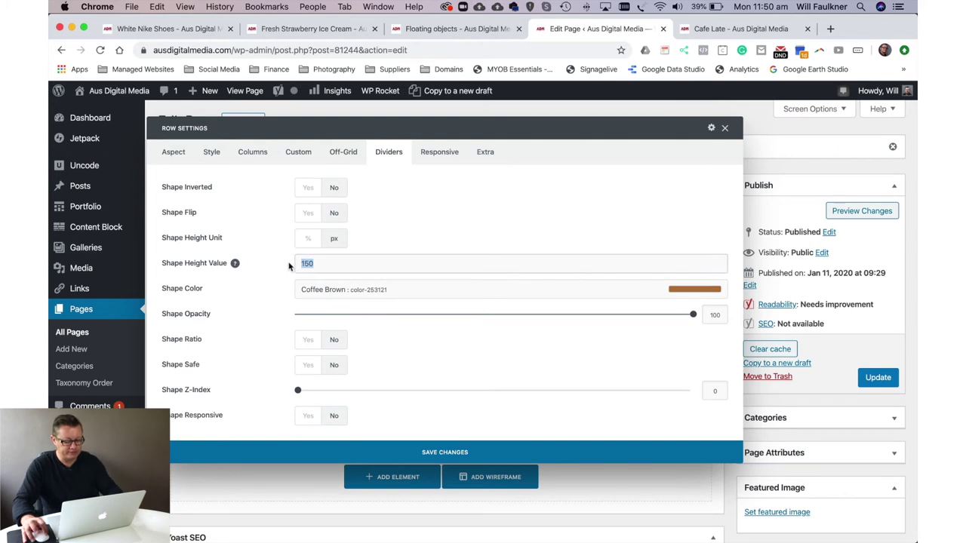
text(200)
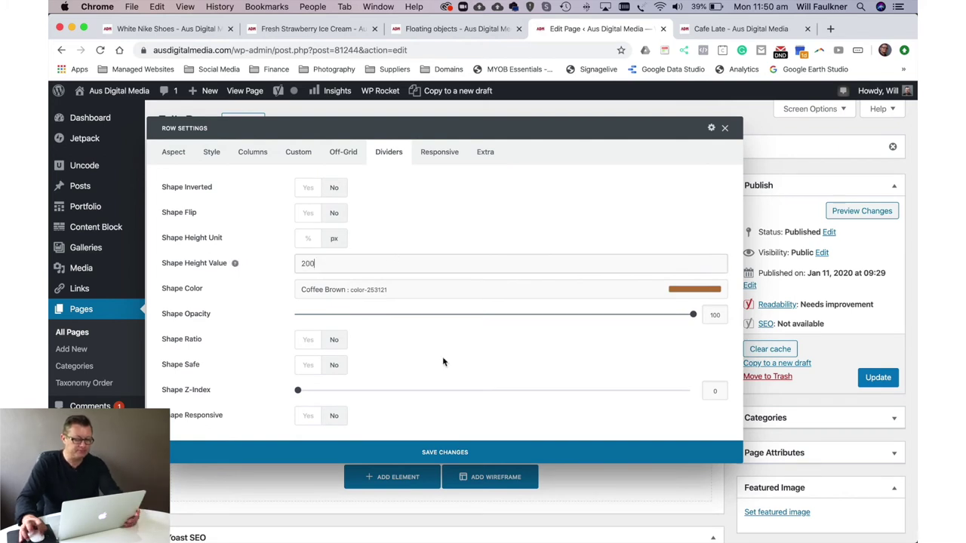
click(441, 453)
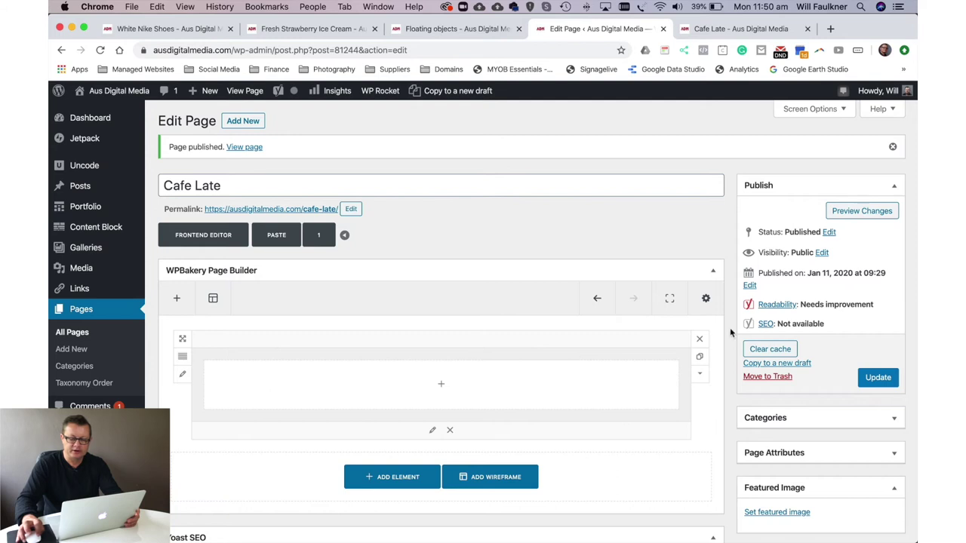
Preview the page changes and examine the wave divider beneath the Cafe Late header.
click(849, 211)
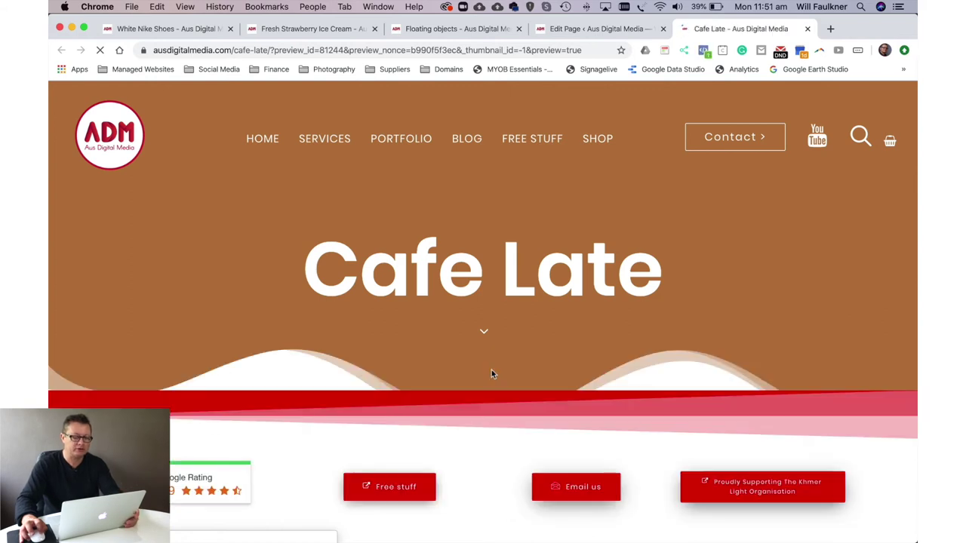
scroll(506, 351, down, 1)
scroll(507, 351, up, 1)
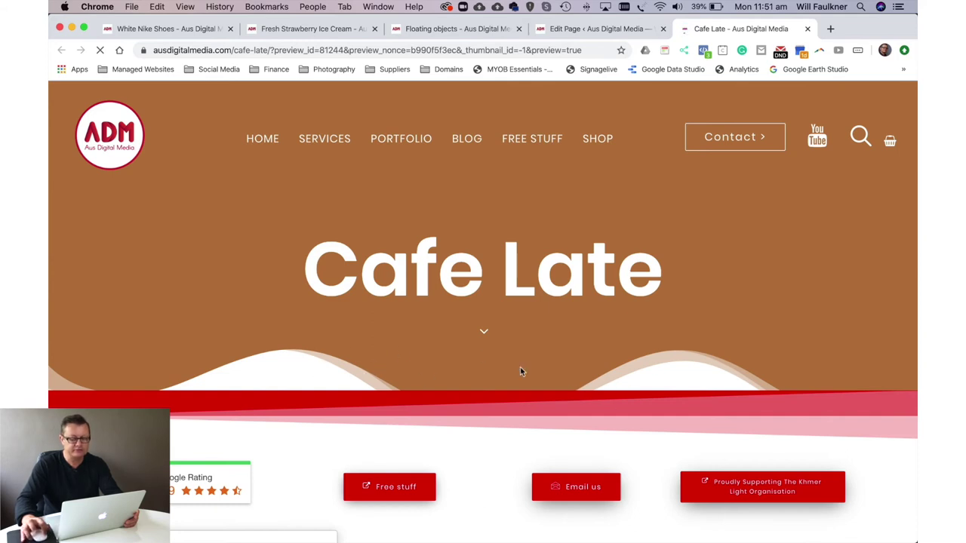
Return to the page editor and split the row into two equal columns.
click(596, 28)
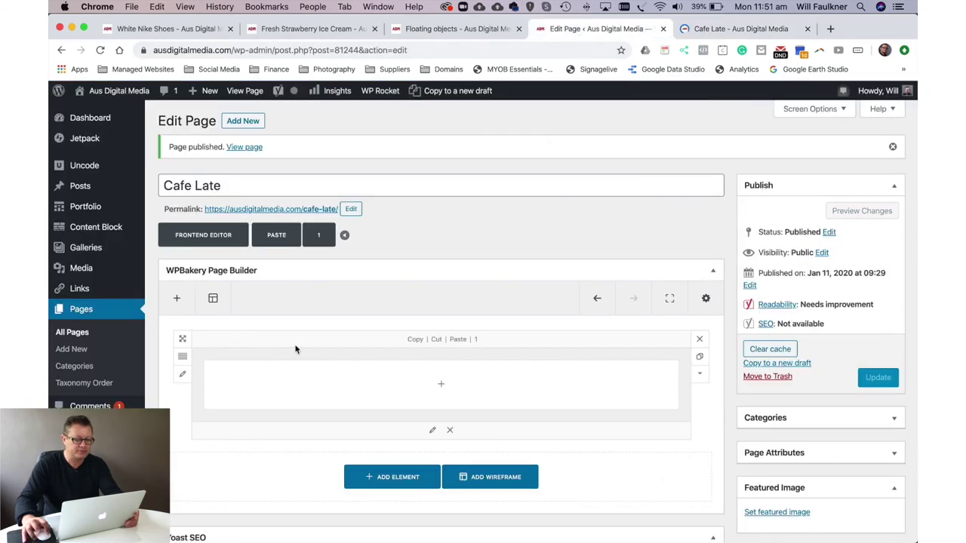
click(181, 377)
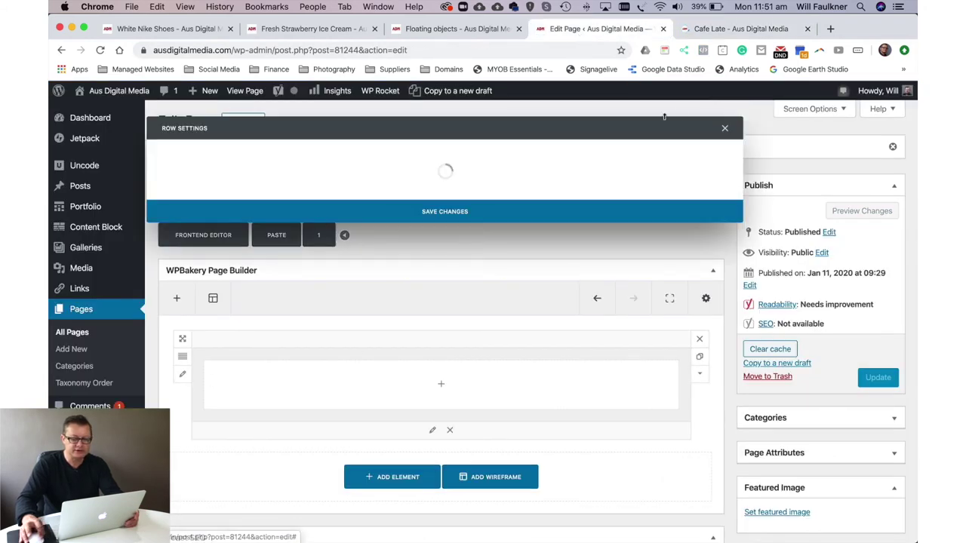
click(723, 128)
mouse_move(184, 362)
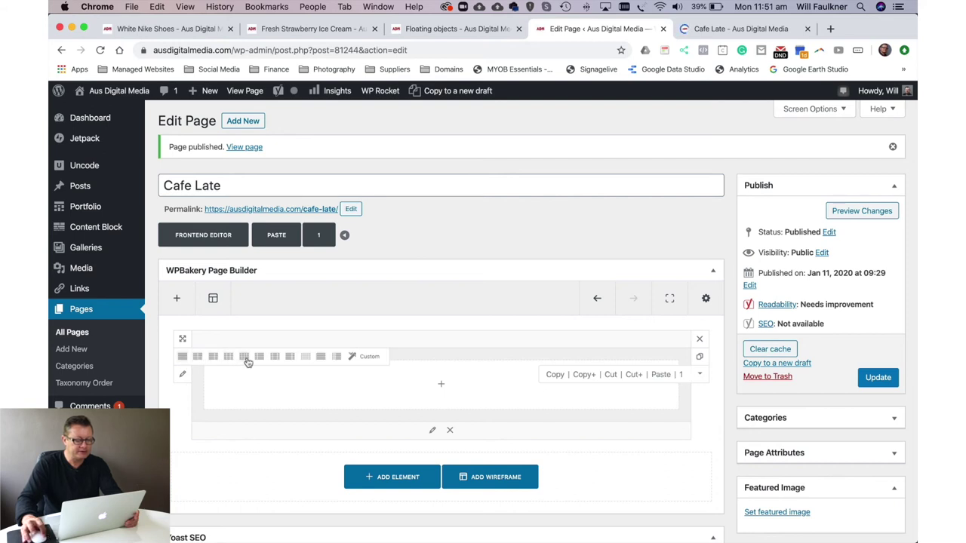
click(198, 357)
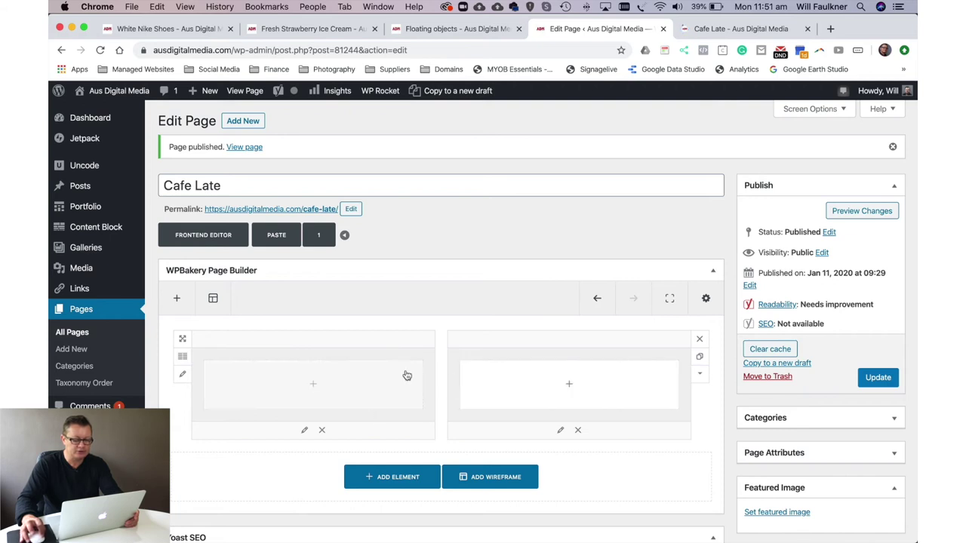
Add a Single Media element with the uploaded coffee cup image to the row's first column and save it.
click(315, 386)
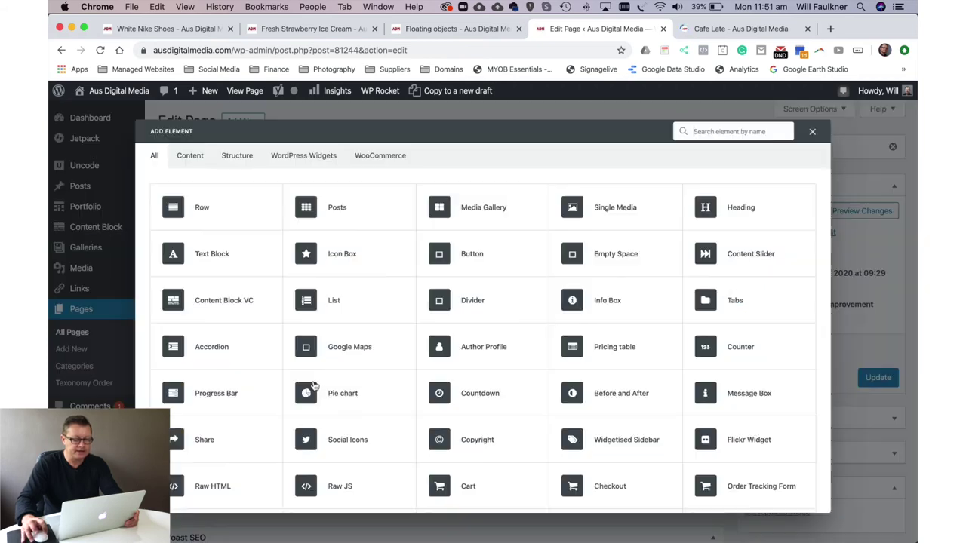
click(626, 215)
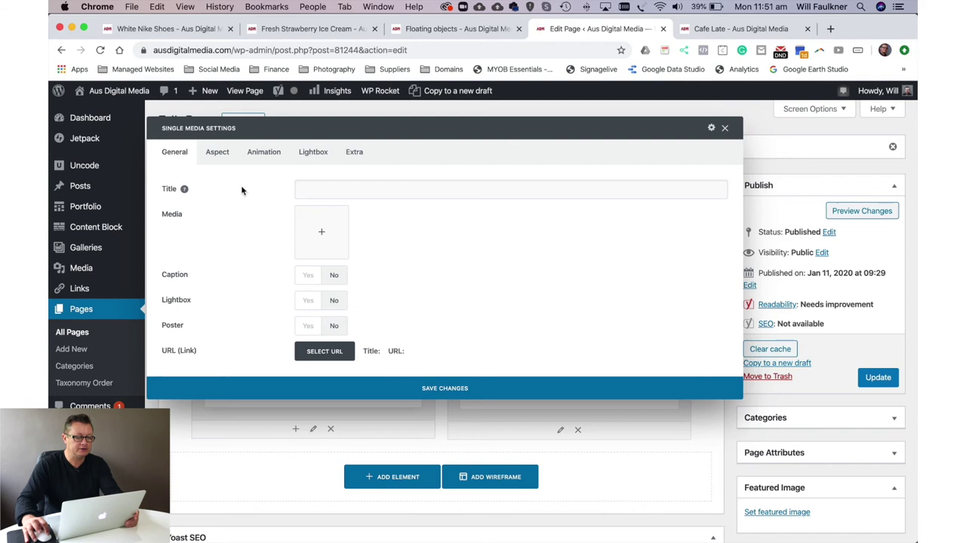
click(318, 228)
click(101, 140)
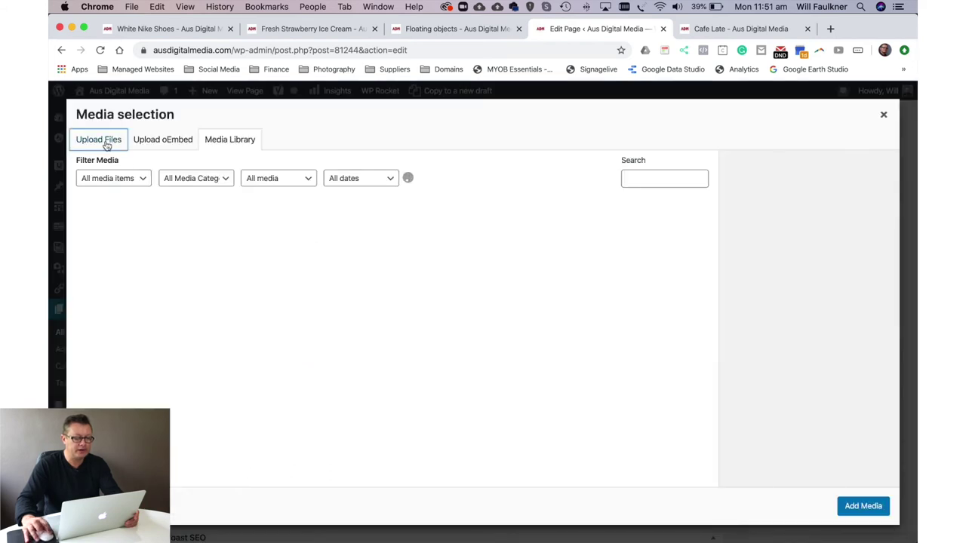
click(455, 320)
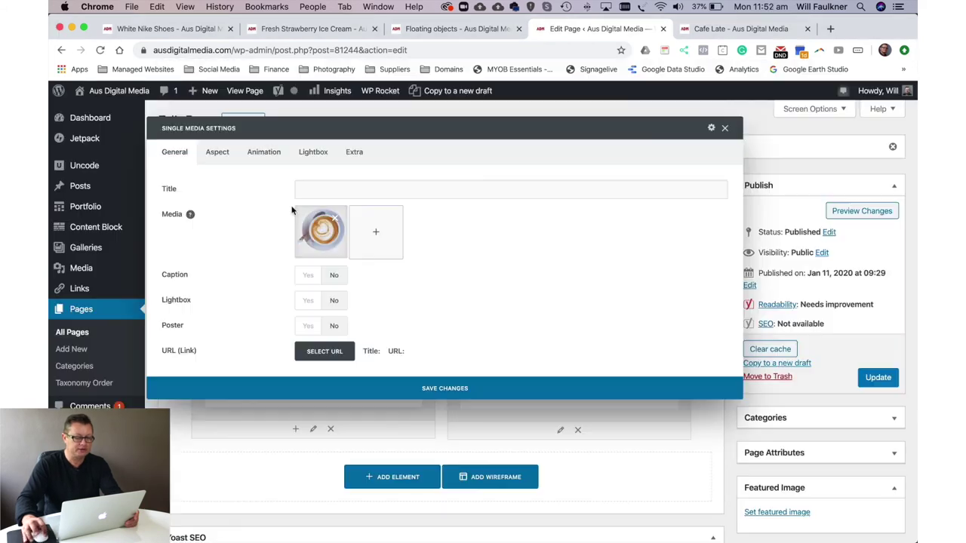
click(425, 386)
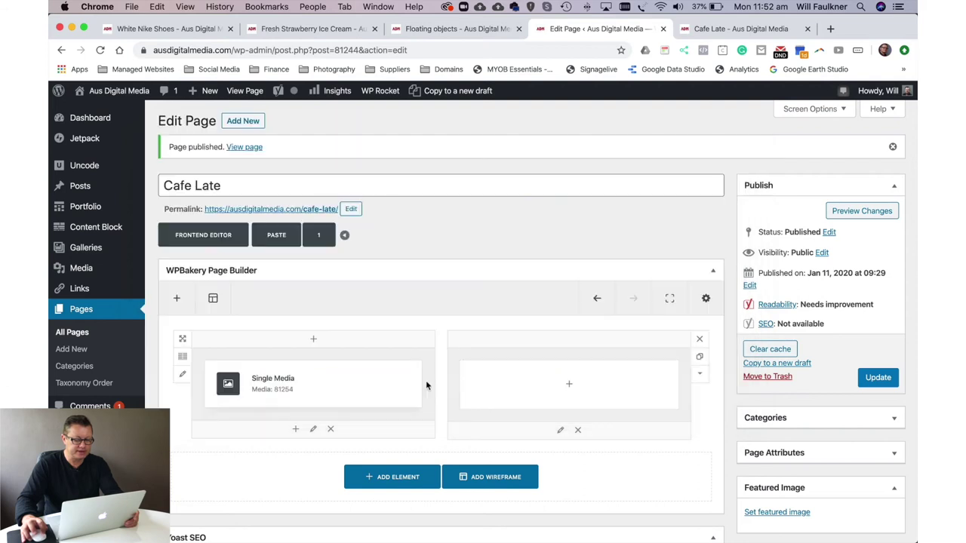
Add a Text Block element with its placeholder text to the row's second column and save it.
click(568, 386)
click(225, 252)
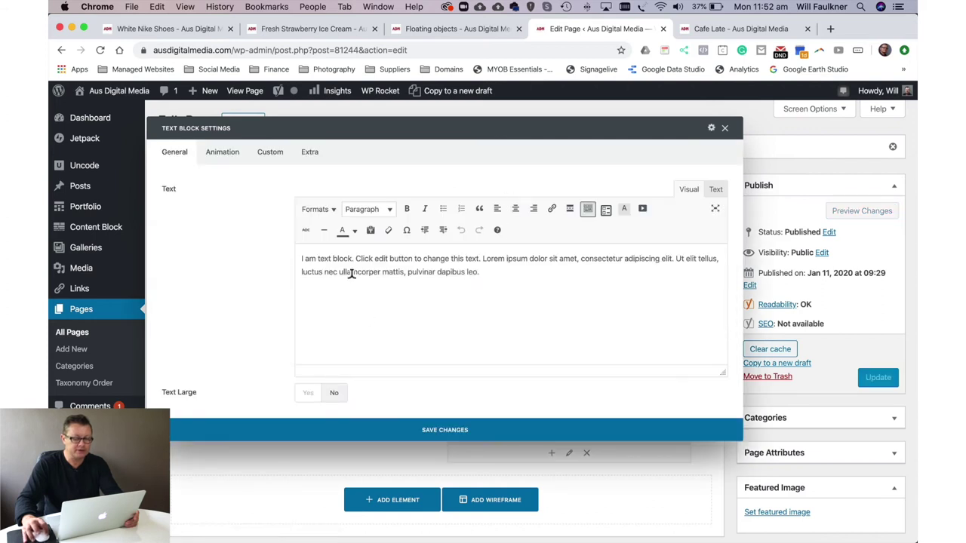
drag(482, 258, 528, 258)
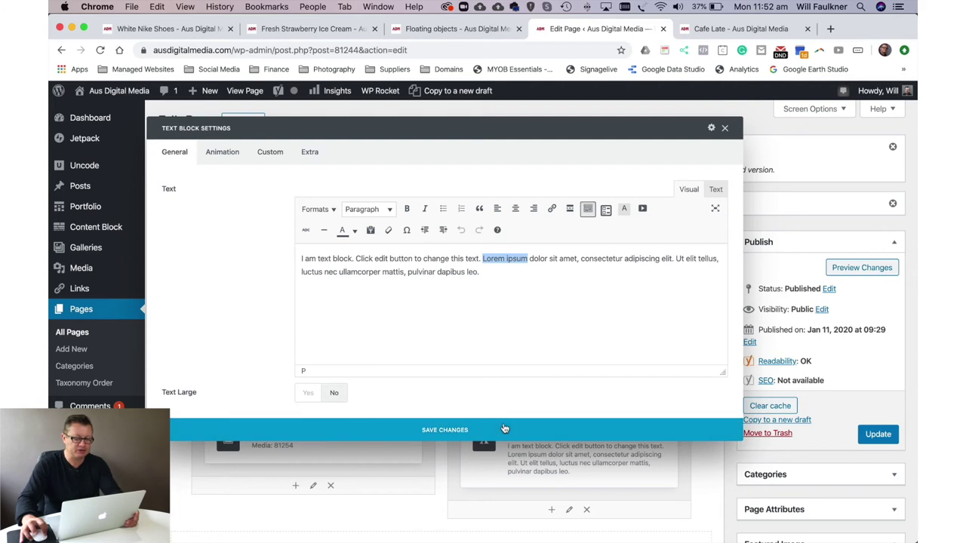
click(505, 429)
Enable custom padding for the row, set the bottom padding to 3x, and save the row settings.
scroll(444, 408, down, 2)
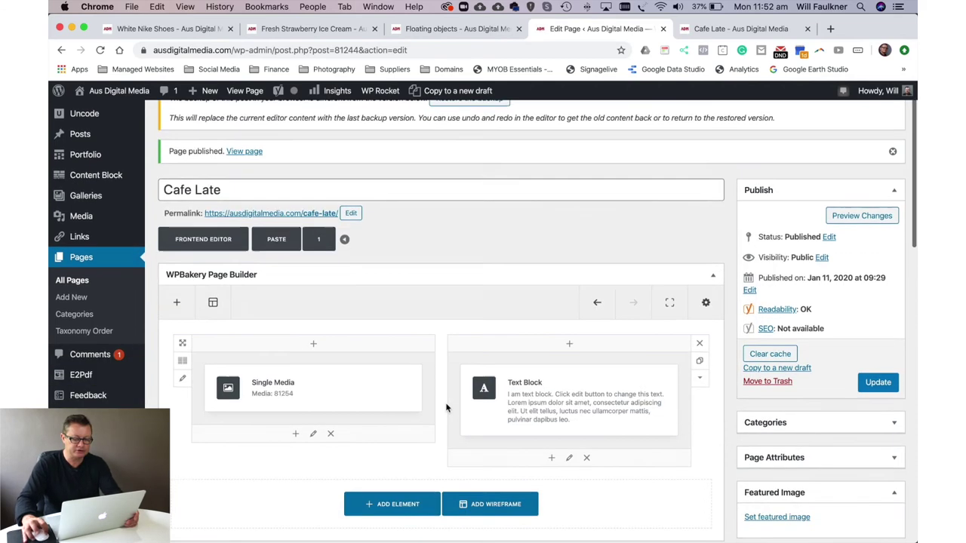
scroll(446, 408, down, 1)
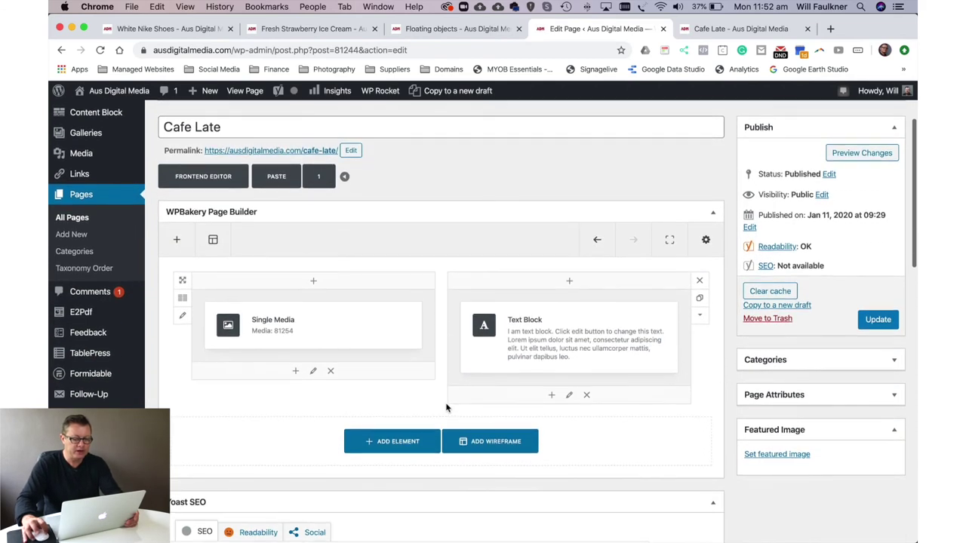
click(182, 318)
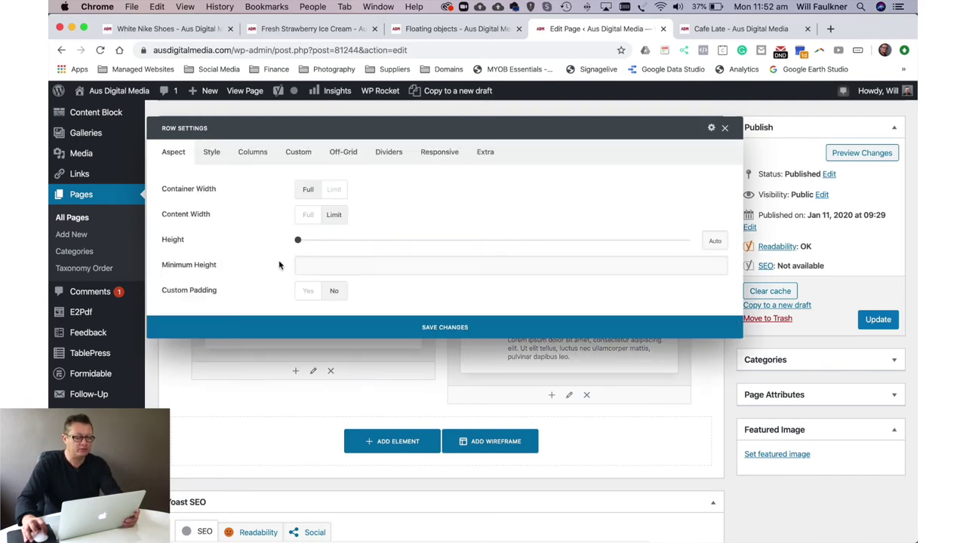
click(307, 290)
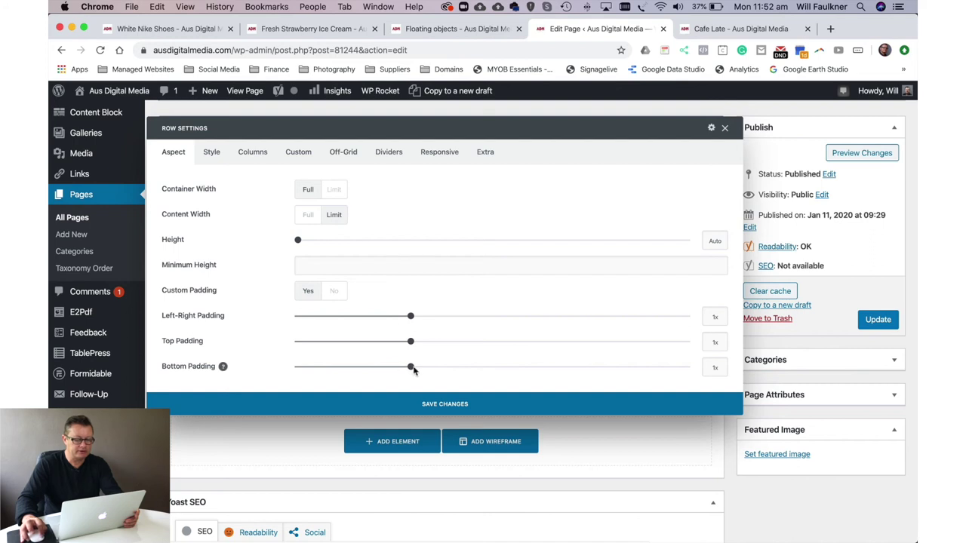
drag(430, 371, 524, 374)
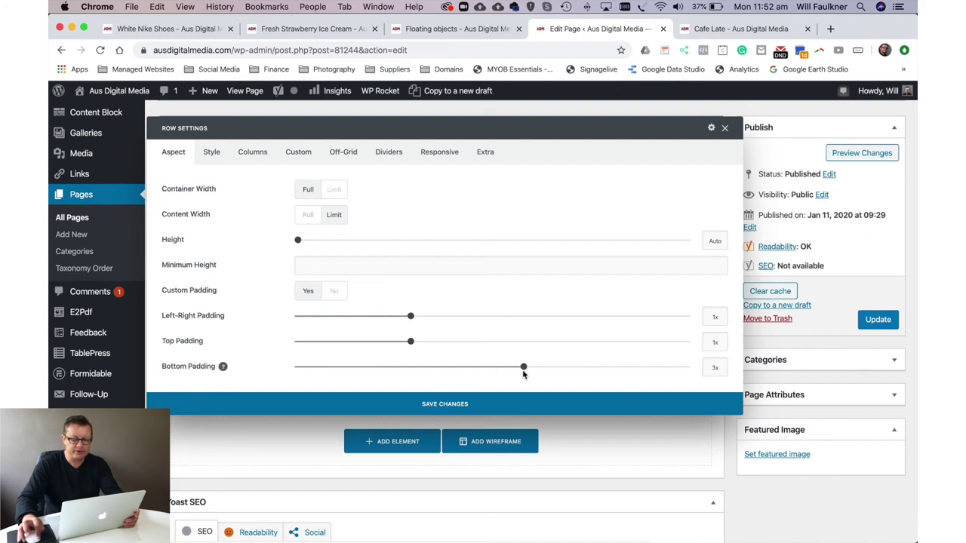
click(510, 407)
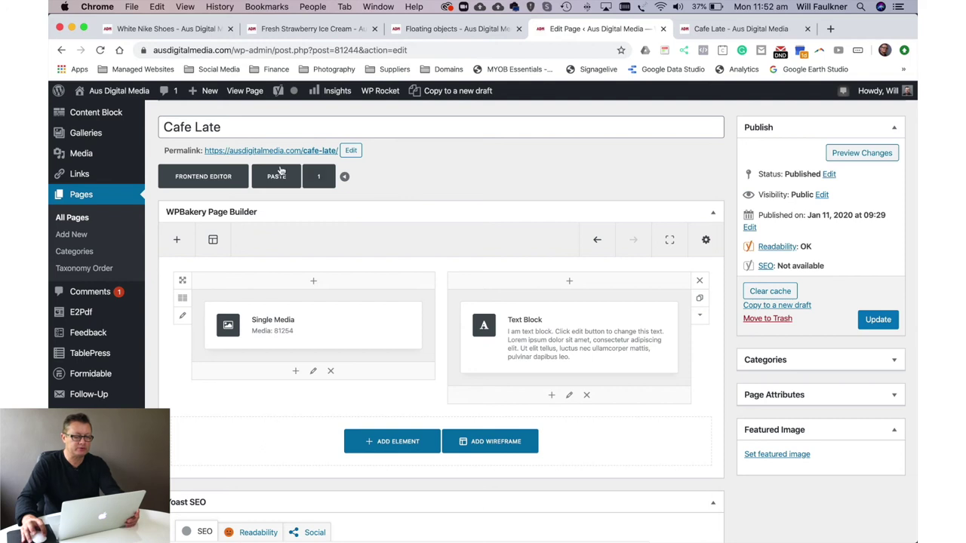
Preview the page changes and examine how the coffee cup and text block sit against the wave divider.
click(862, 155)
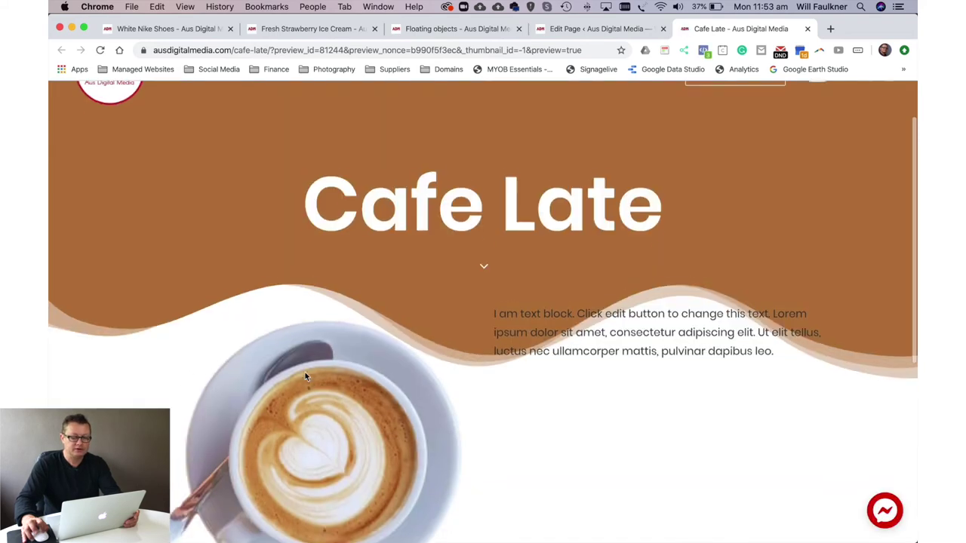
scroll(304, 372, down, 2)
scroll(305, 375, down, 2)
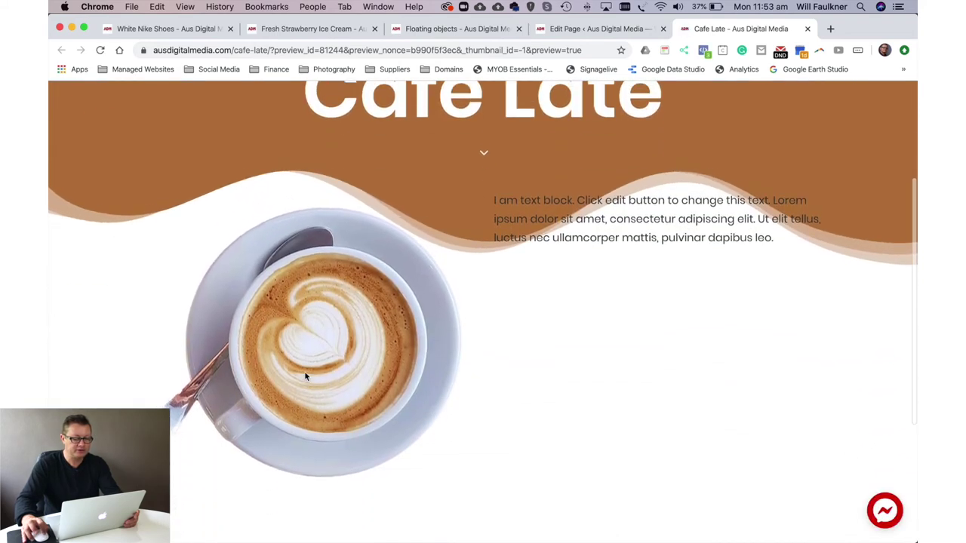
scroll(295, 354, up, 2)
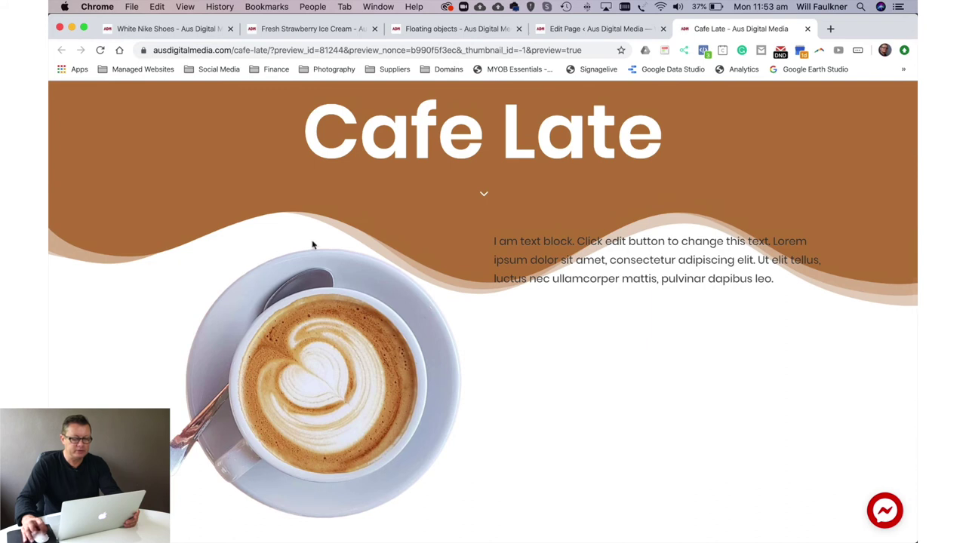
scroll(341, 223, up, 1)
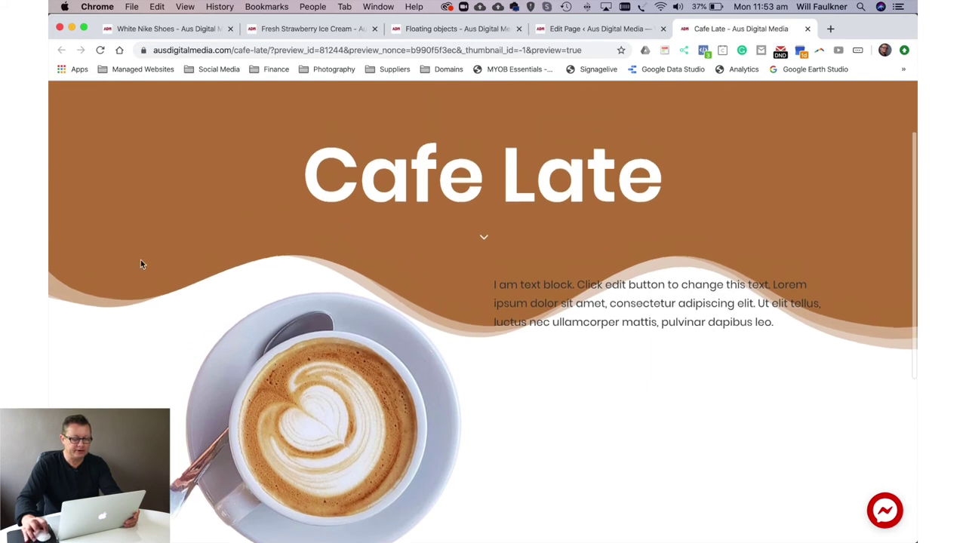
scroll(299, 410, down, 2)
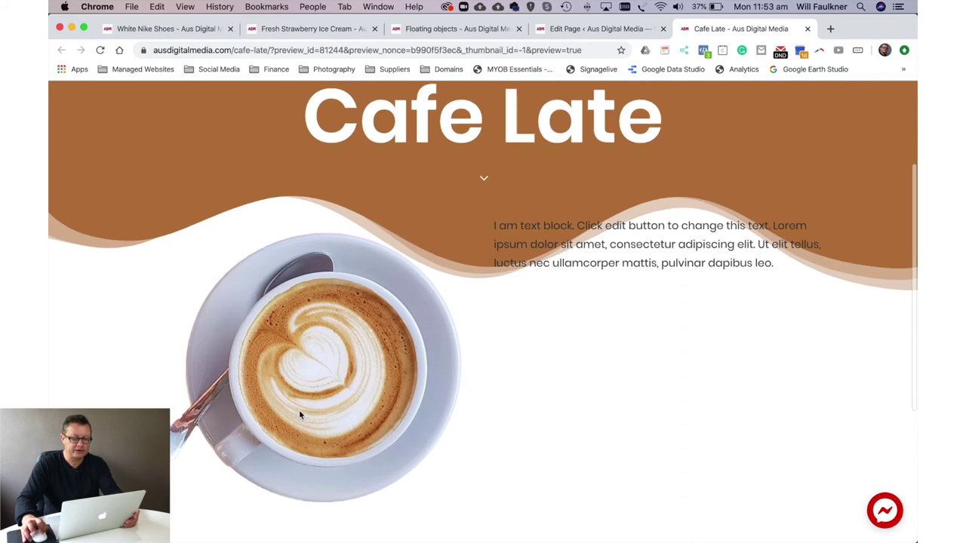
scroll(339, 313, up, 1)
Return to the page editor, set the row divider's shape height value to 400 px, and save the row settings.
click(599, 27)
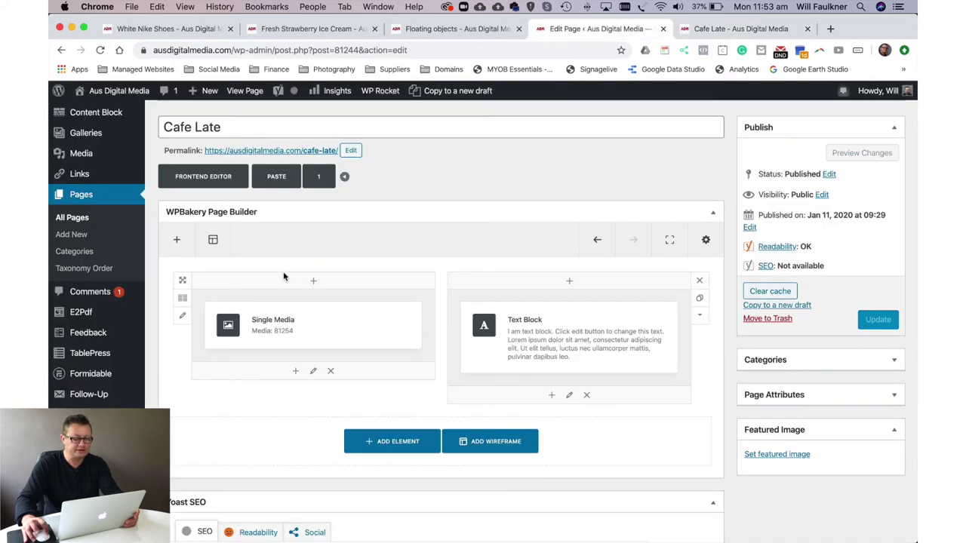
click(183, 318)
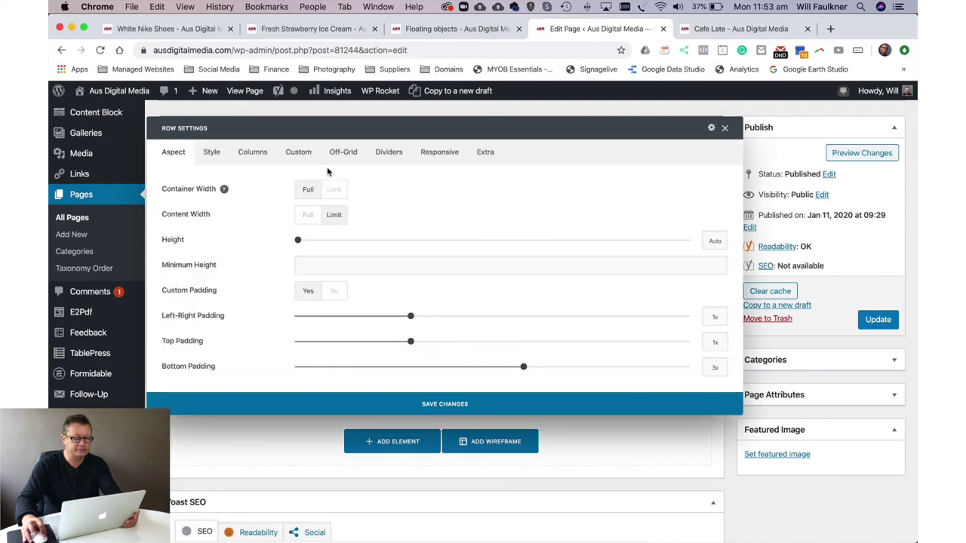
click(390, 152)
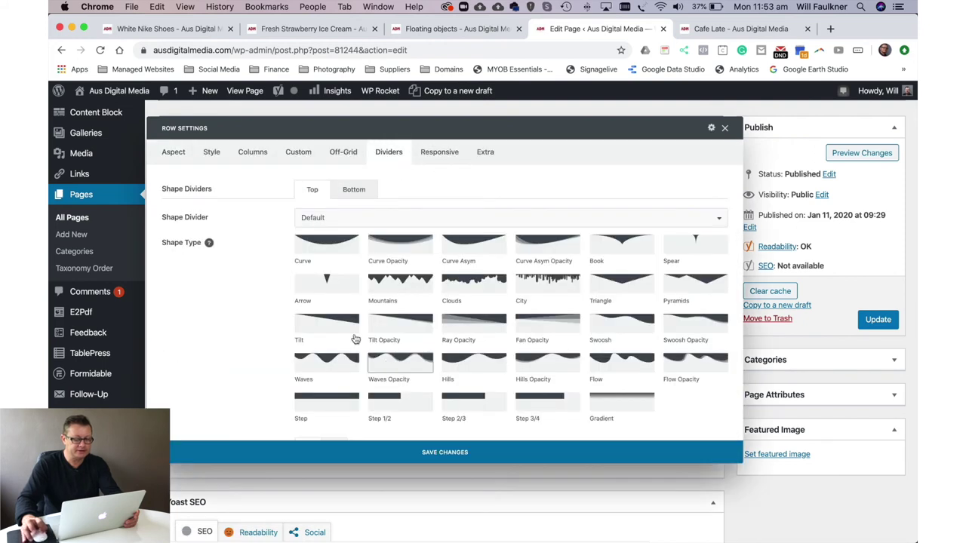
scroll(287, 293, down, 5)
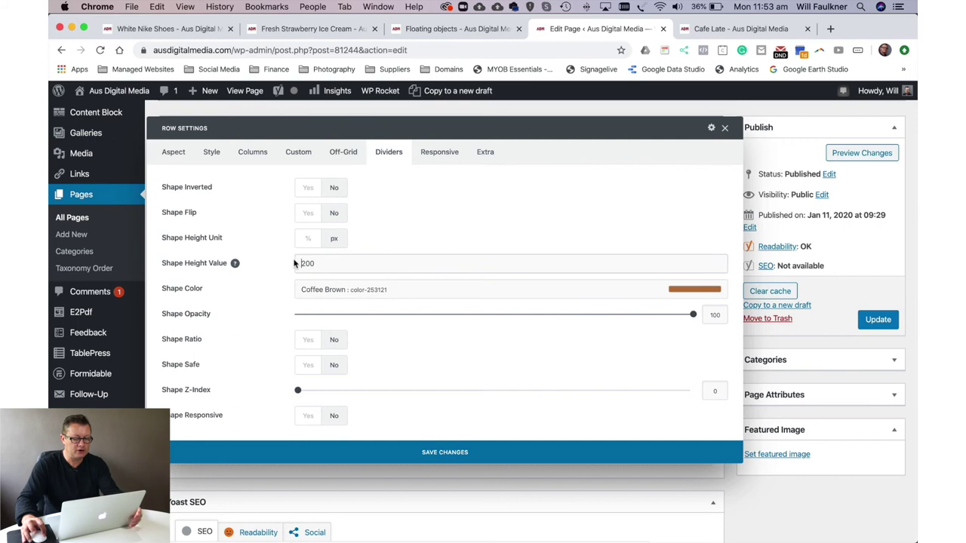
drag(316, 262, 297, 263)
text(400)
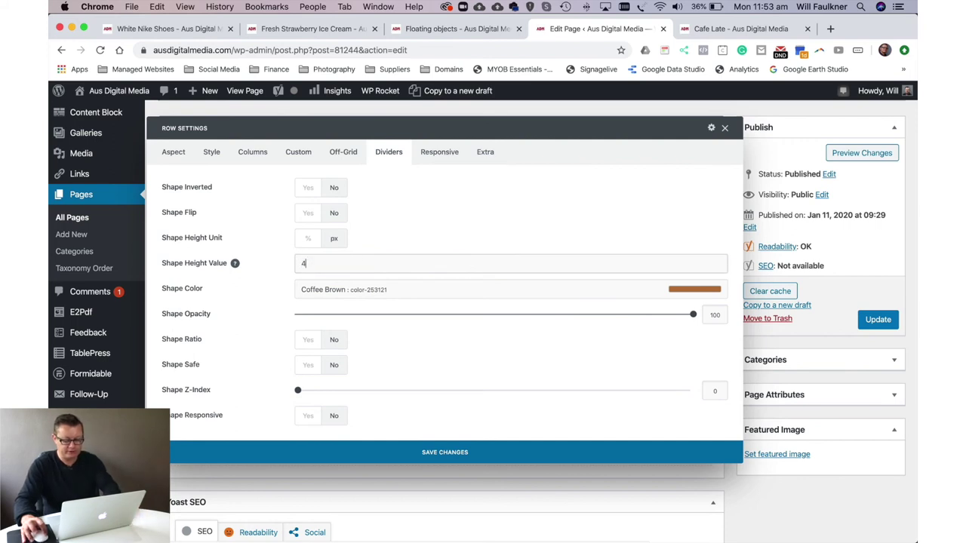
click(484, 453)
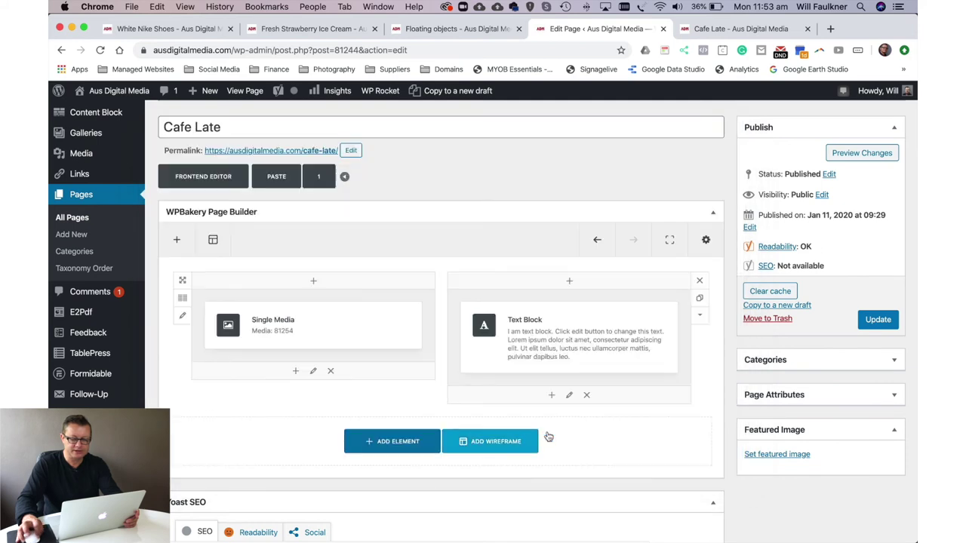
Preview the page again and check the taller wave divider behind the coffee cup and text.
click(860, 153)
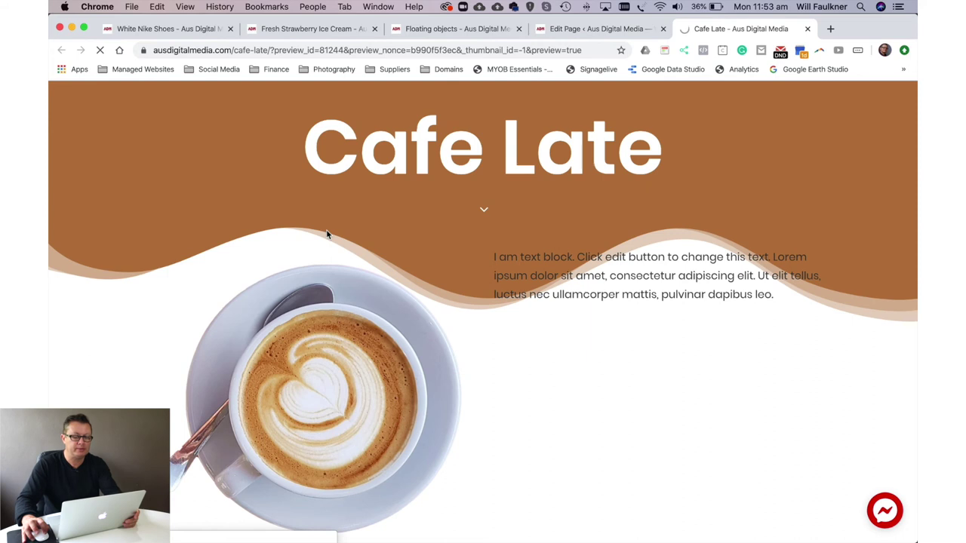
scroll(334, 226, down, 2)
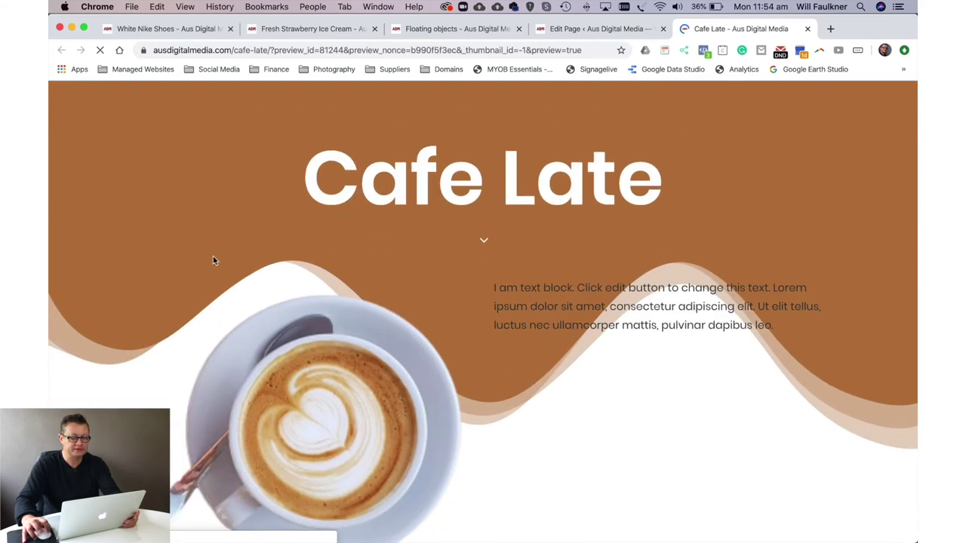
scroll(258, 330, down, 1)
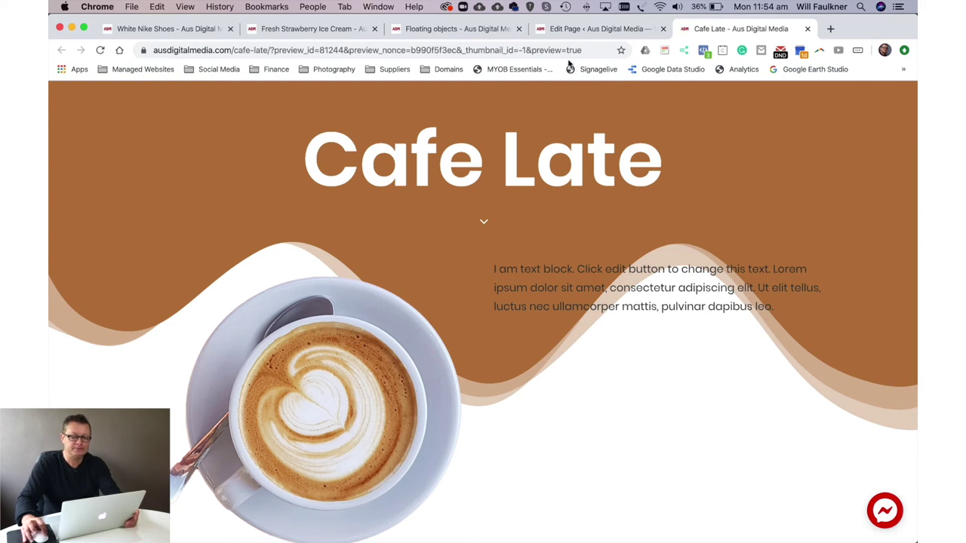
Review the Floating Objects and Fresh Strawberry Ice Cream example pages for how their text sits over the divider.
click(438, 30)
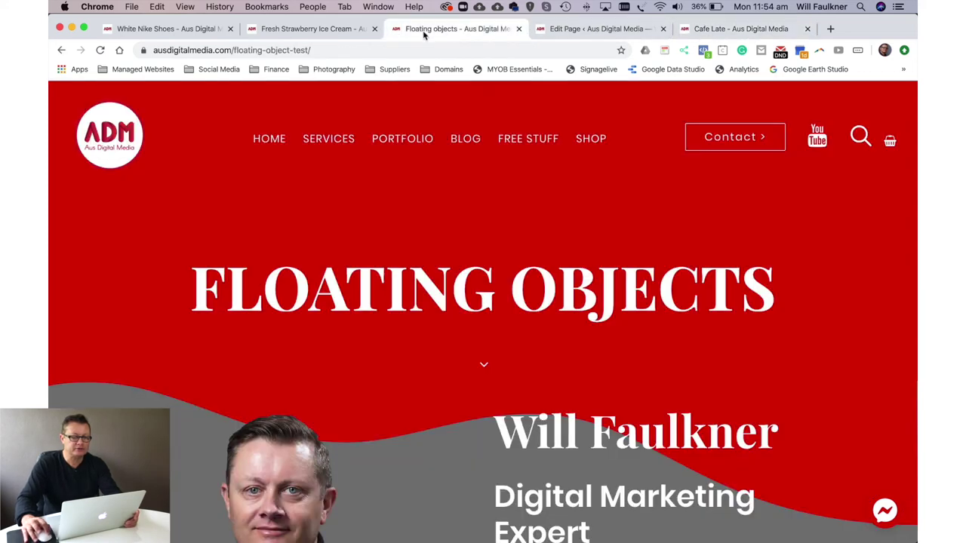
click(319, 30)
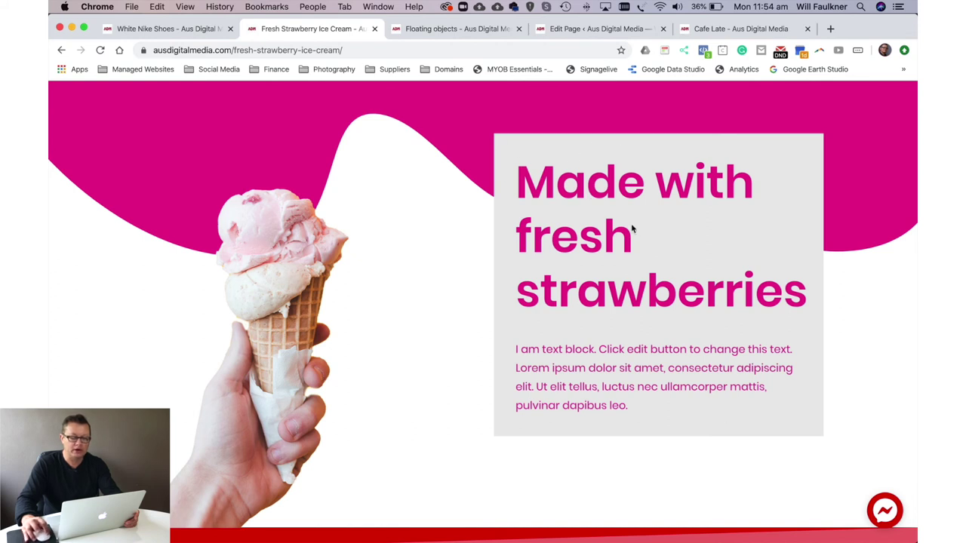
scroll(578, 272, up, 3)
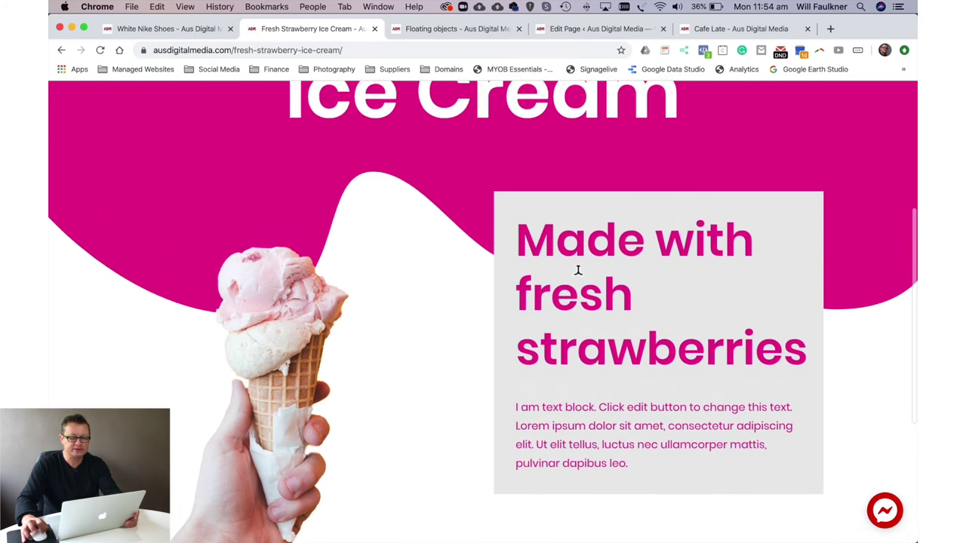
Back in the page editor, set the text column's background color to White and save the column settings.
click(577, 30)
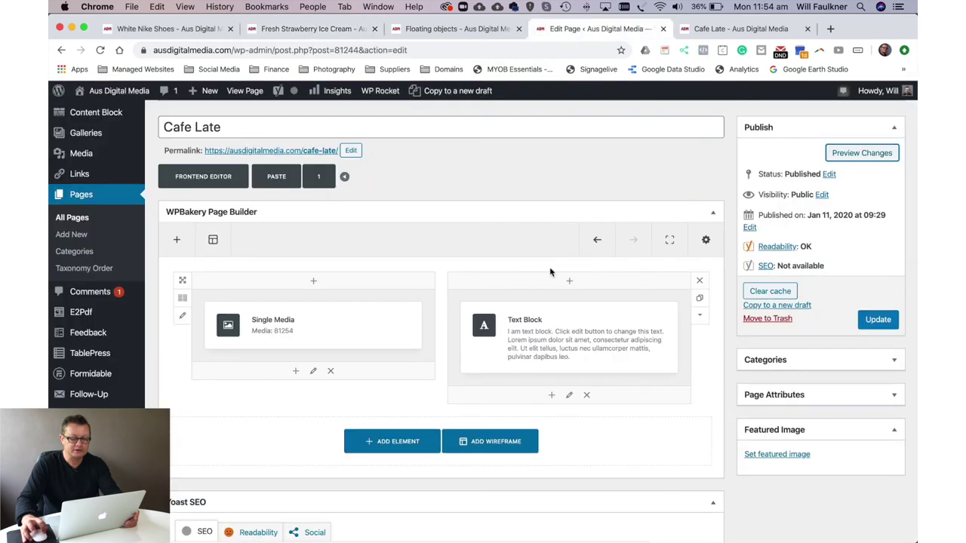
click(570, 394)
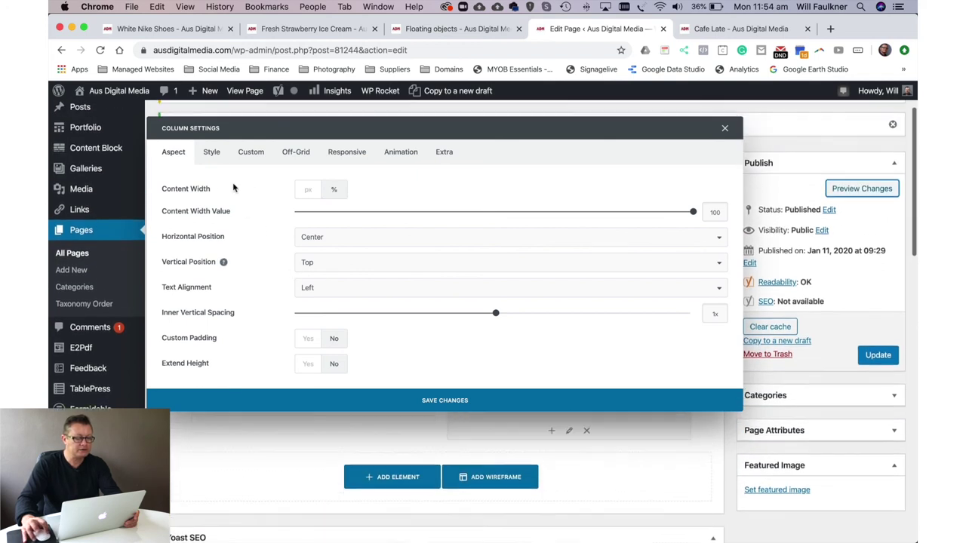
click(212, 154)
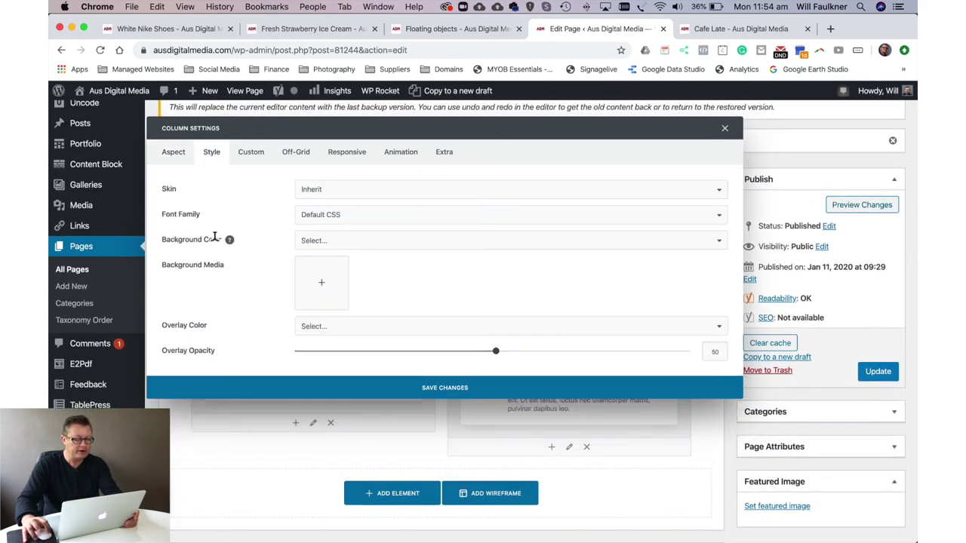
click(363, 240)
scroll(399, 294, down, 3)
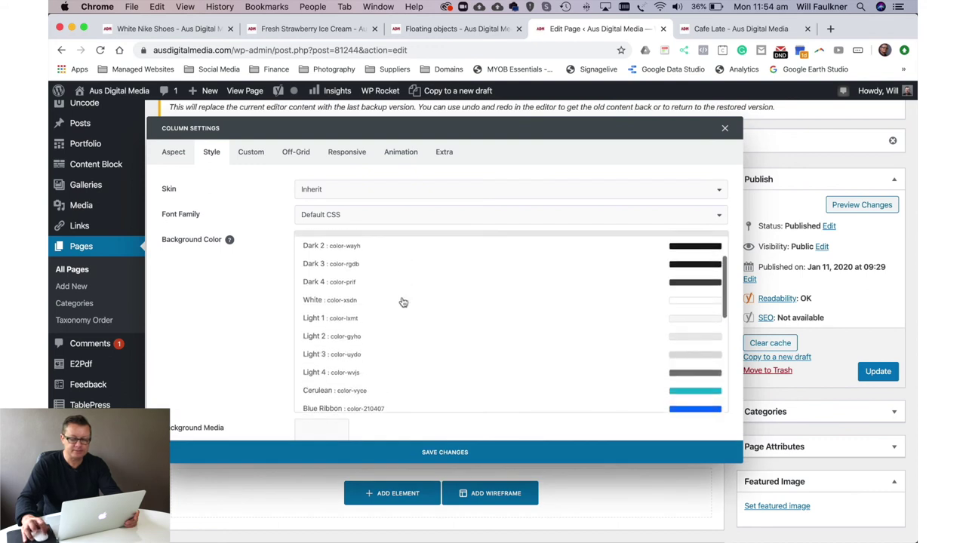
scroll(603, 334, down, 5)
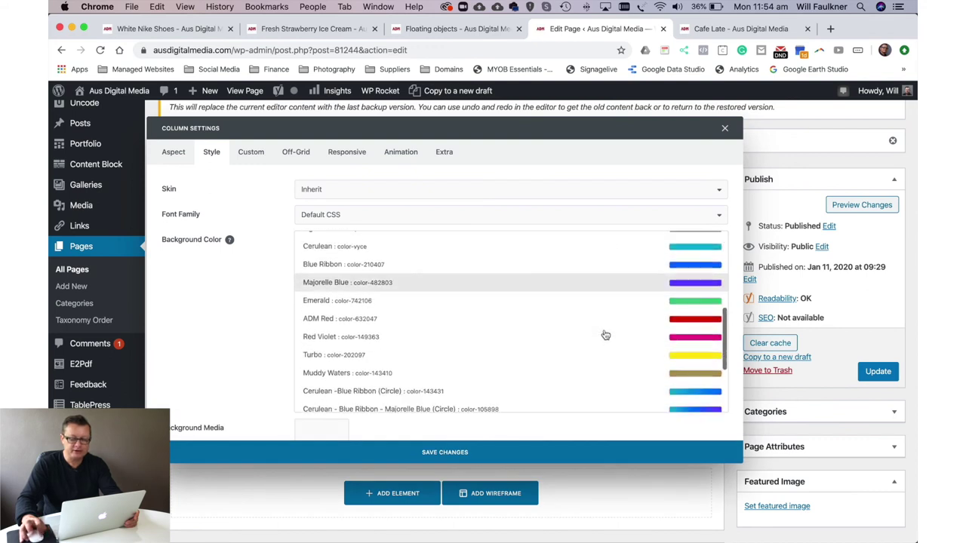
scroll(605, 334, up, 6)
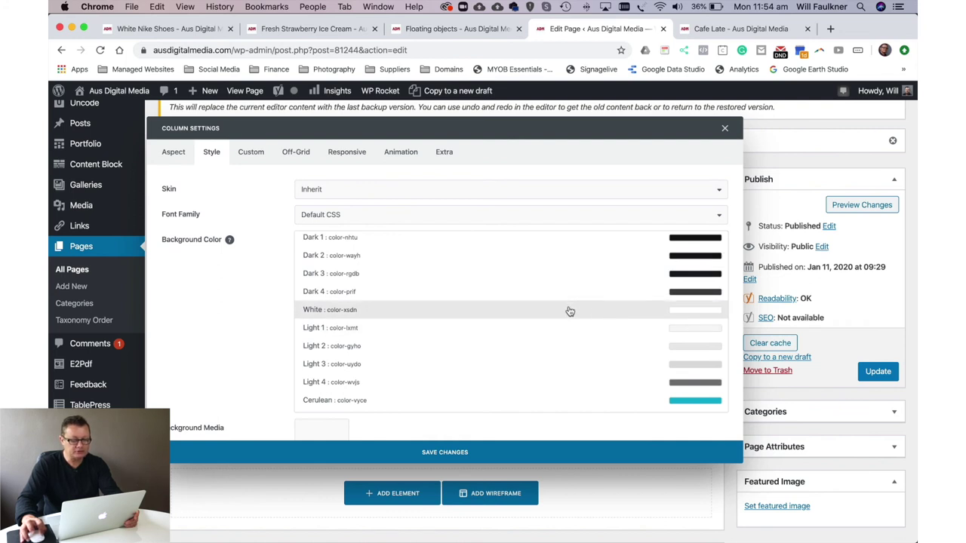
click(570, 310)
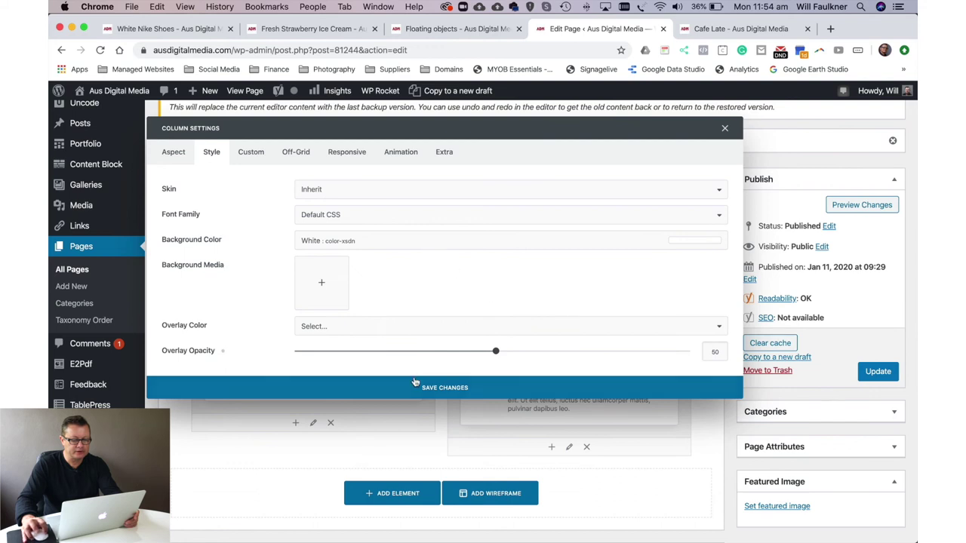
click(414, 382)
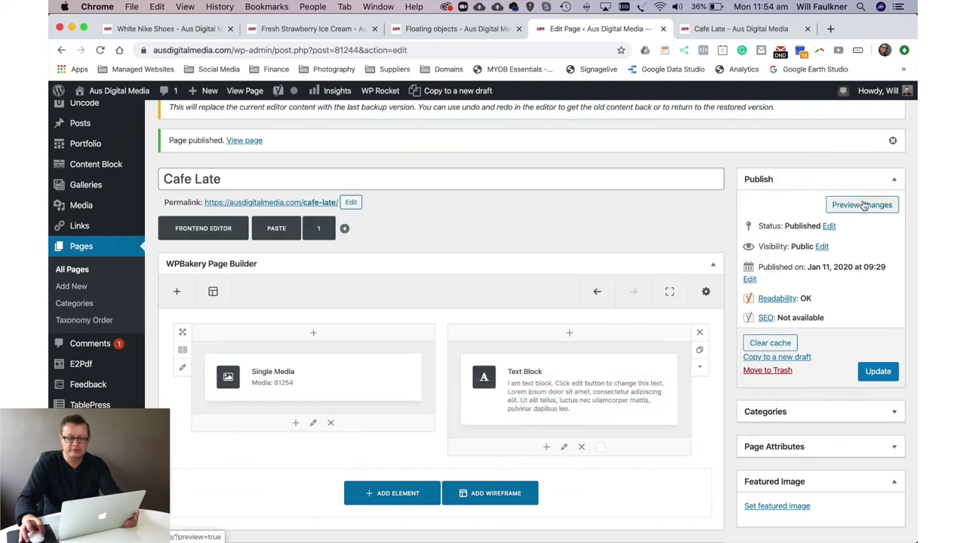
Preview the page and examine the text block's white background over the wave divider.
click(862, 204)
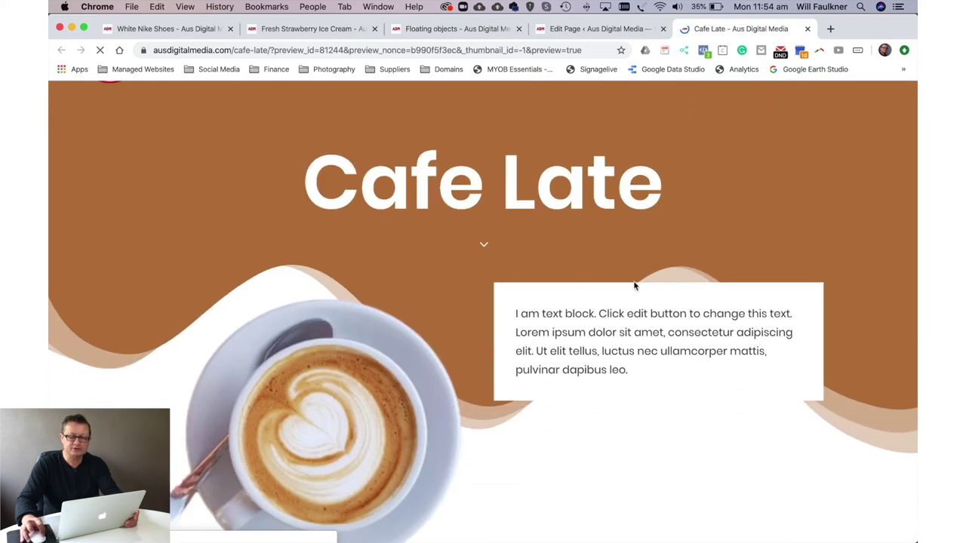
scroll(795, 370, down, 2)
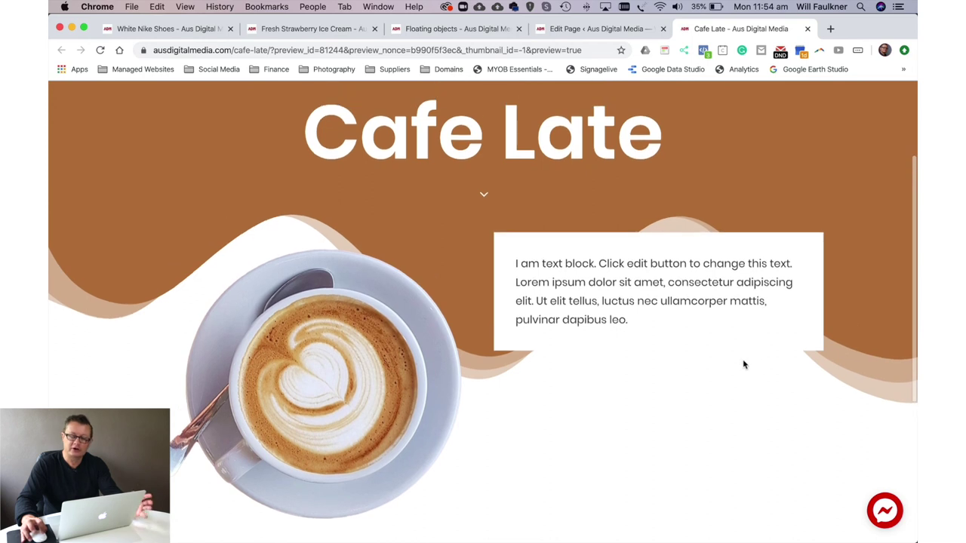
Look over the Cafe Late preview from the header title down to the coffee cup and white text block.
scroll(664, 343, up, 1)
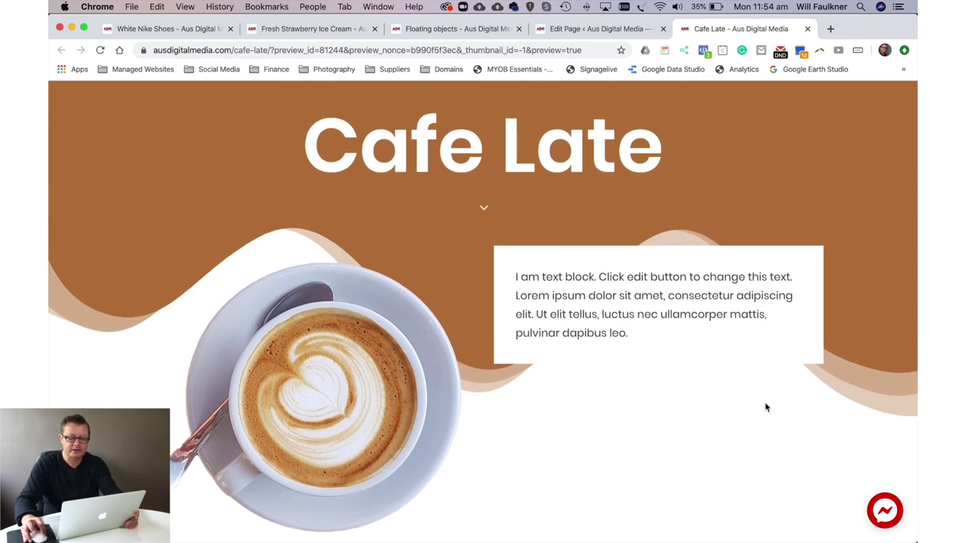
scroll(679, 379, down, 2)
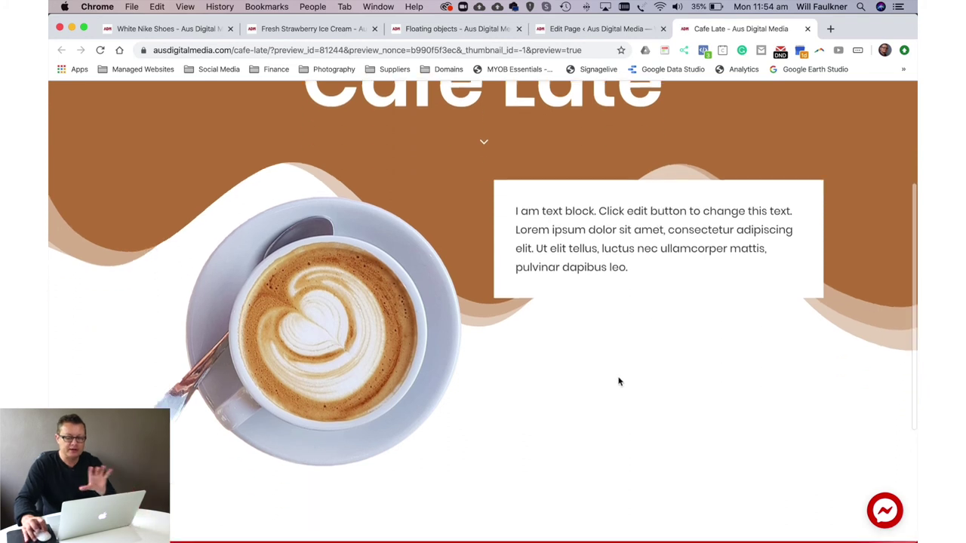
scroll(619, 384, up, 1)
scroll(619, 384, down, 1)
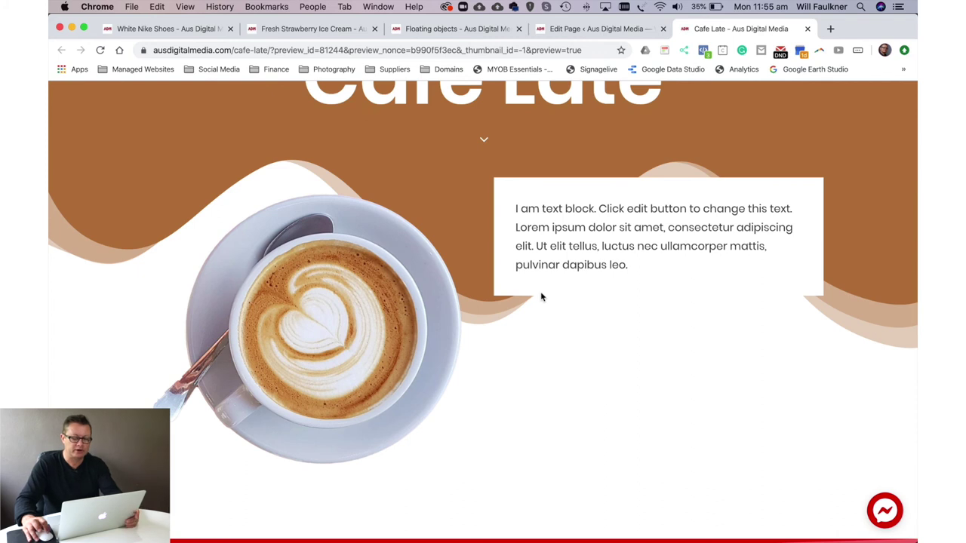
scroll(540, 297, up, 3)
scroll(541, 296, up, 3)
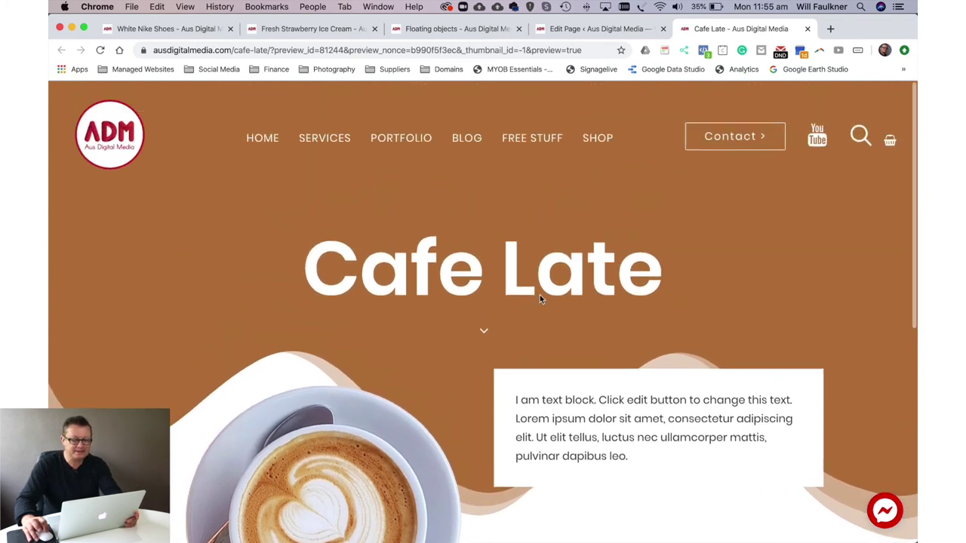
scroll(540, 296, down, 3)
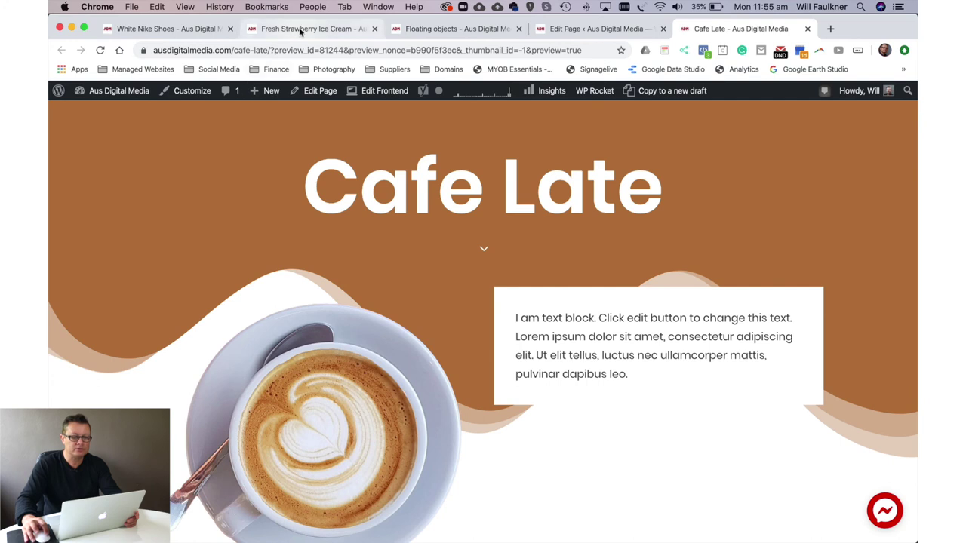
Reload the Fresh Strawberry Ice Cream example page and watch how its floating image and text appear.
click(300, 30)
scroll(334, 277, down, 3)
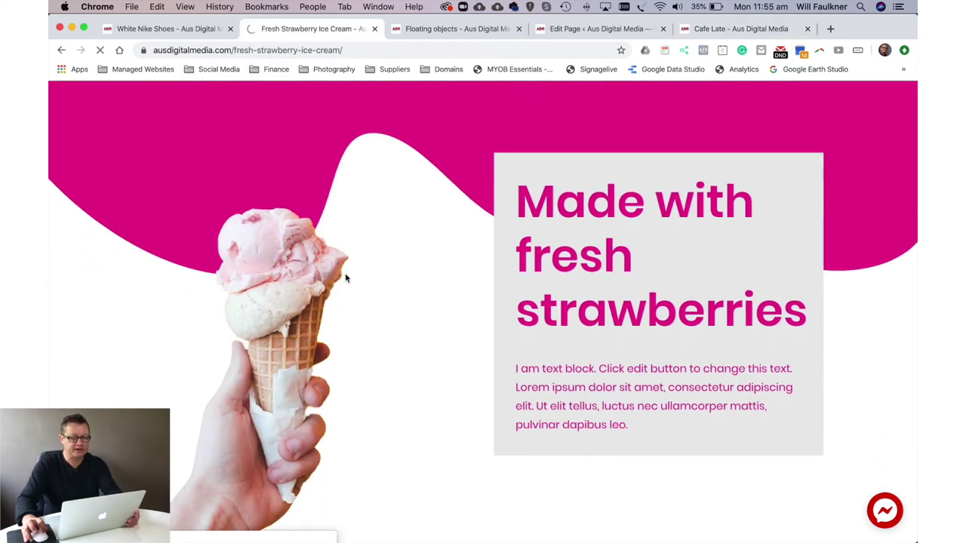
scroll(344, 278, up, 3)
key(super+r)
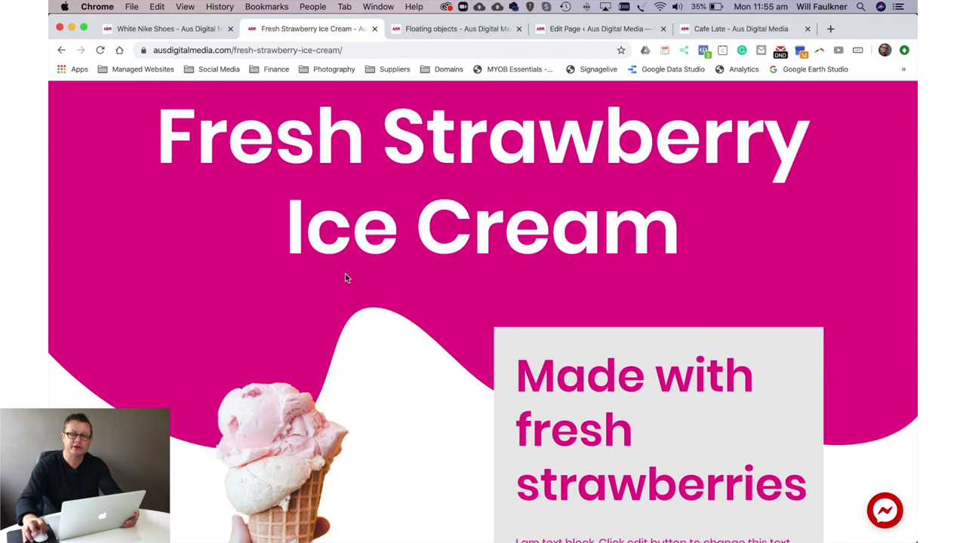
scroll(344, 278, down, 3)
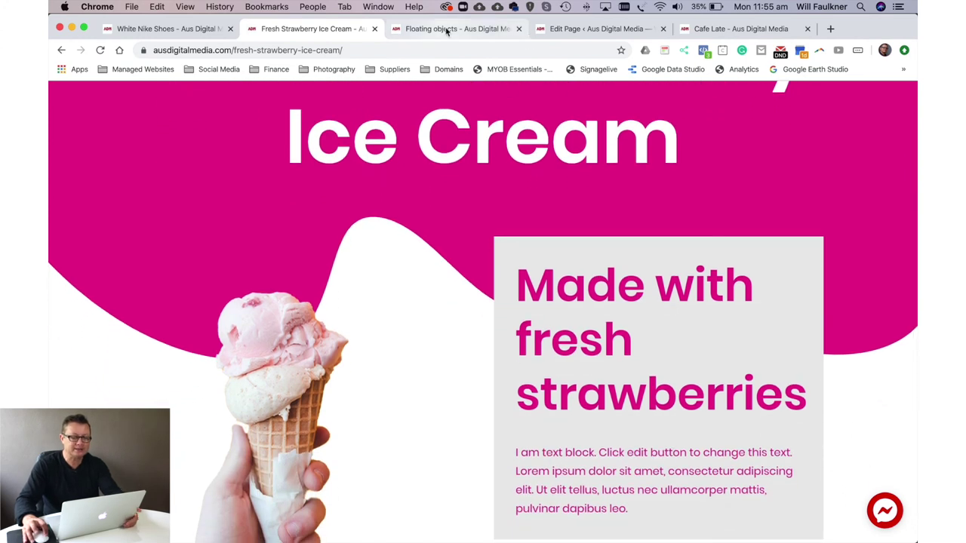
Back in the Cafe Late page editor, set the coffee cup Single Media animation to Left to right and save the element settings.
click(604, 32)
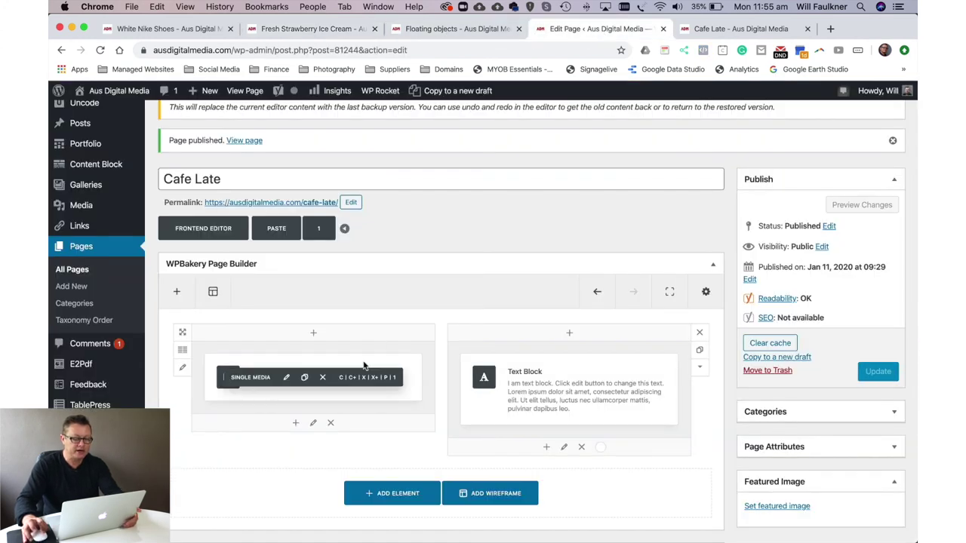
mouse_move(287, 379)
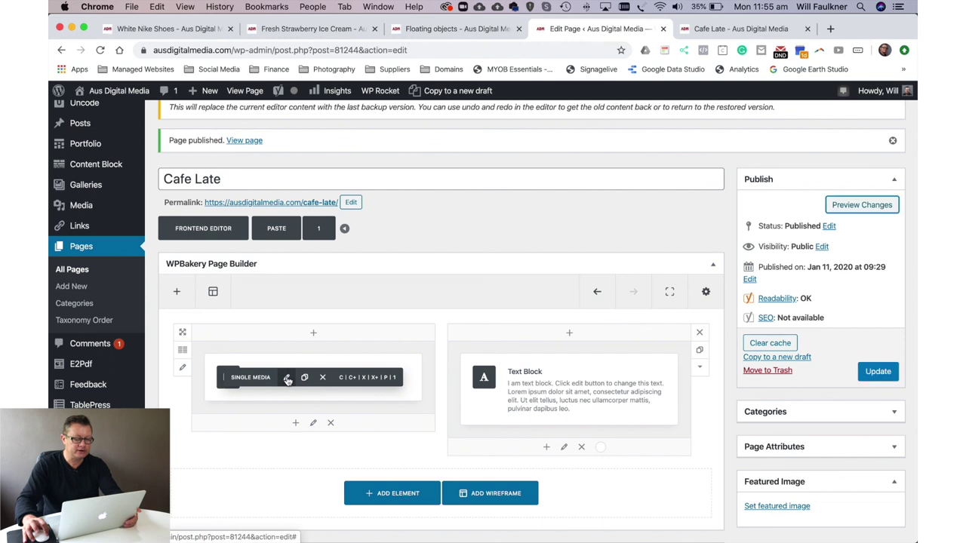
click(286, 379)
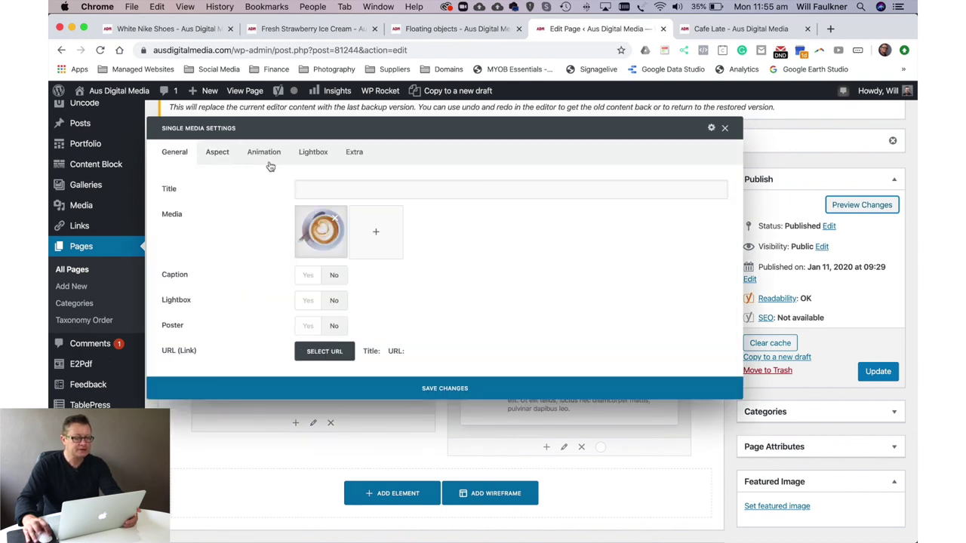
click(270, 153)
click(326, 191)
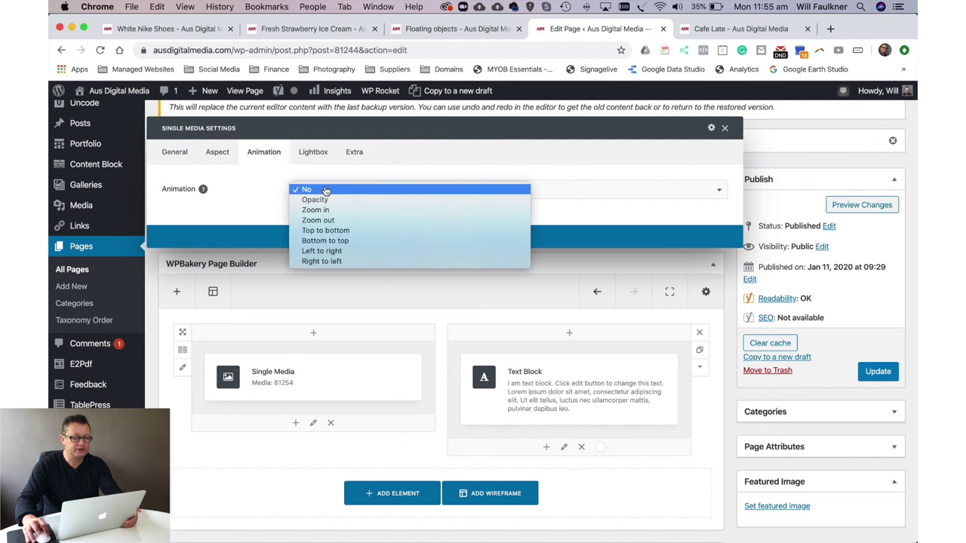
click(354, 256)
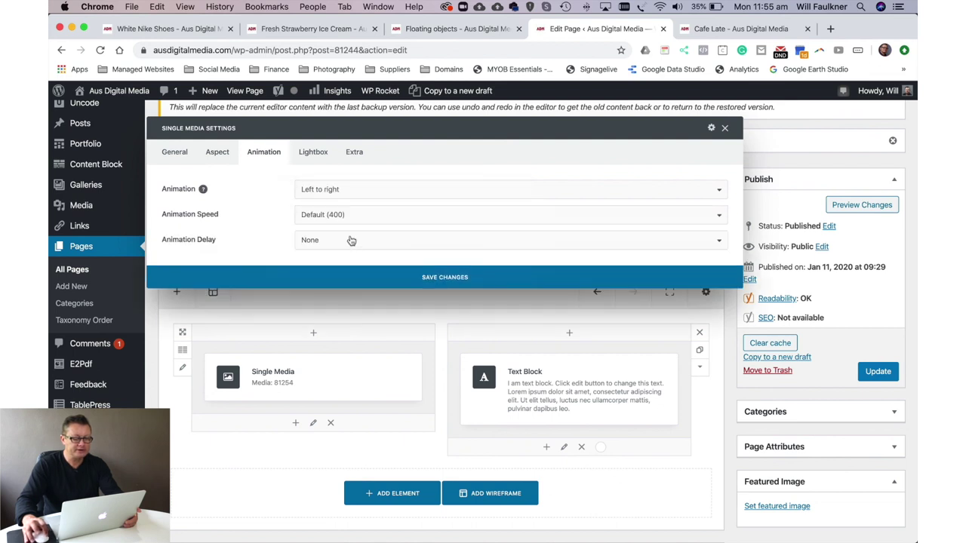
click(446, 278)
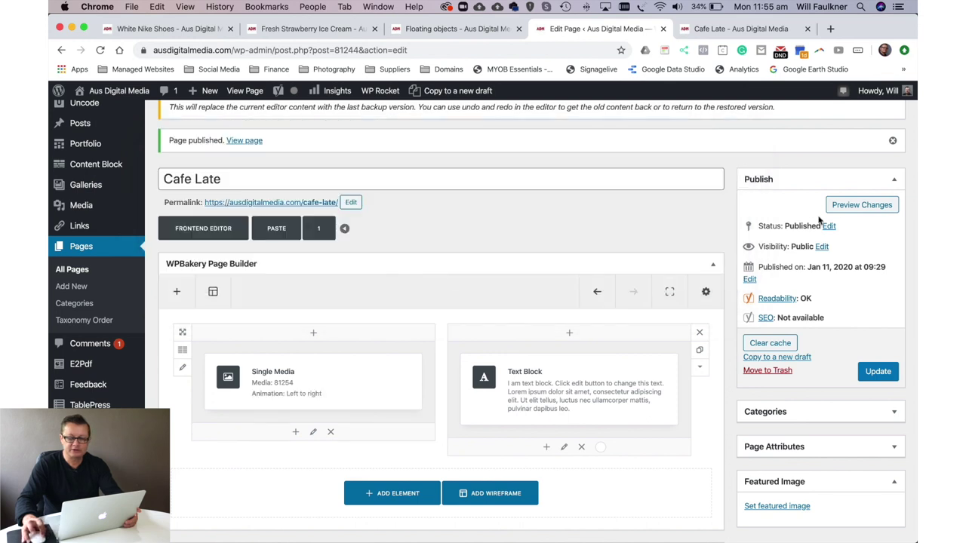
Preview the Cafe Late page changes and check the coffee cup's animation over the wave divider.
click(863, 205)
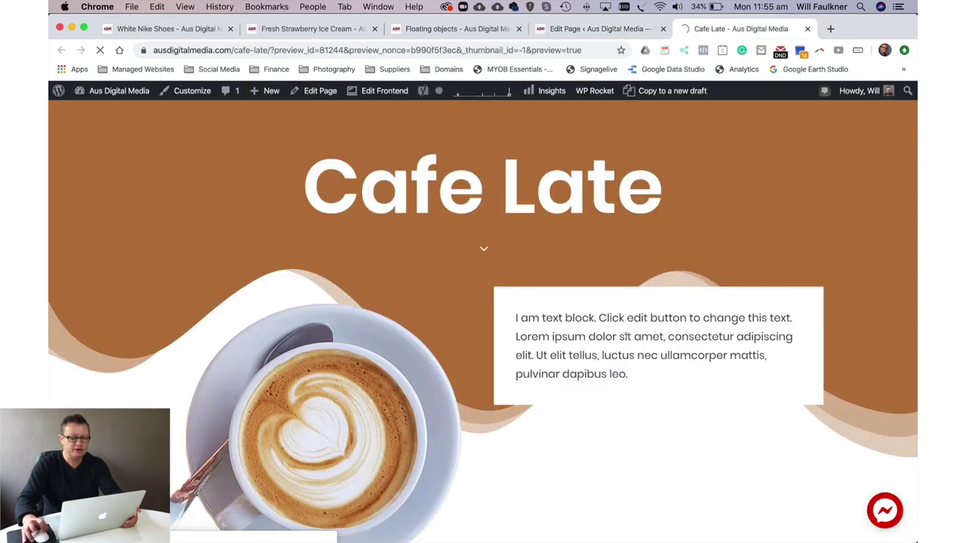
scroll(632, 339, down, 2)
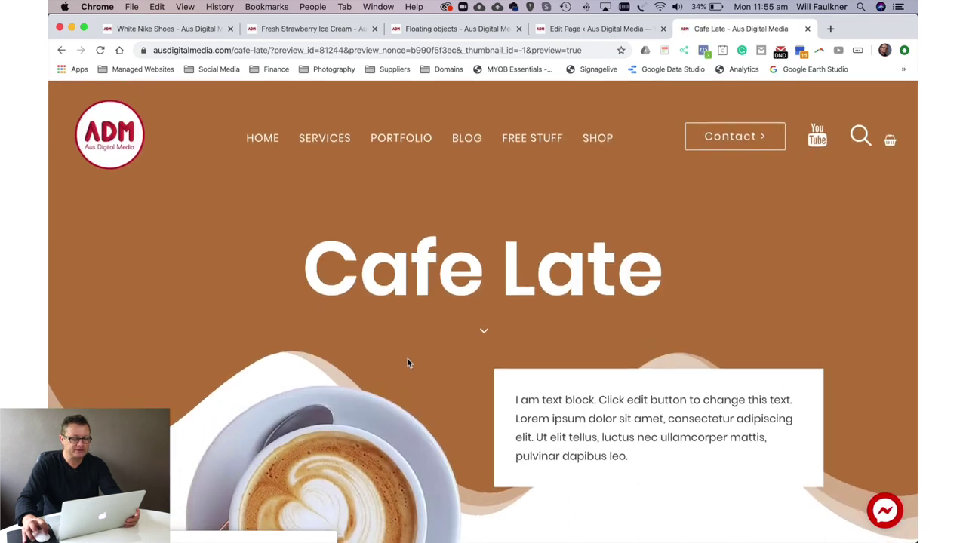
scroll(408, 362, down, 4)
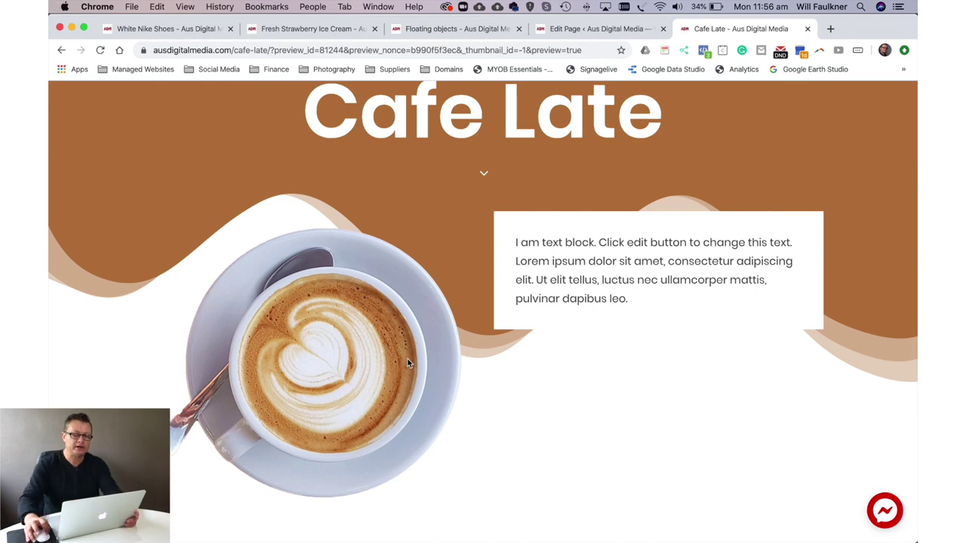
scroll(439, 364, up, 5)
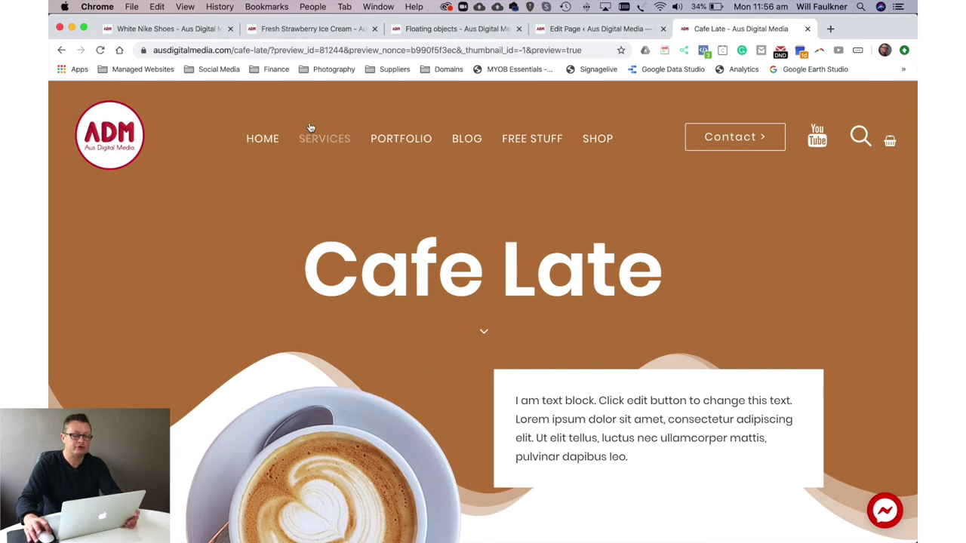
Review the Floating Objects example page, examining its portrait and text over the wave divider.
click(317, 30)
click(443, 29)
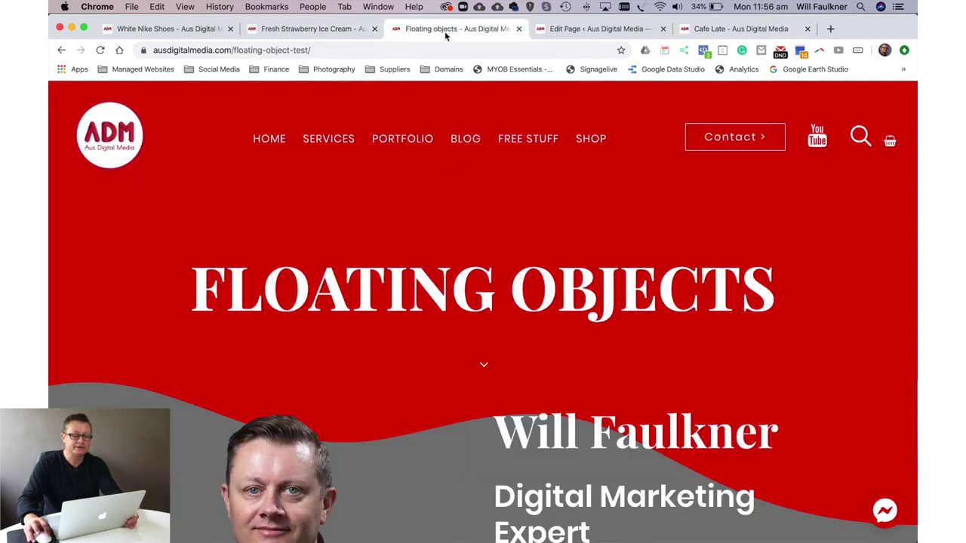
scroll(447, 169, down, 5)
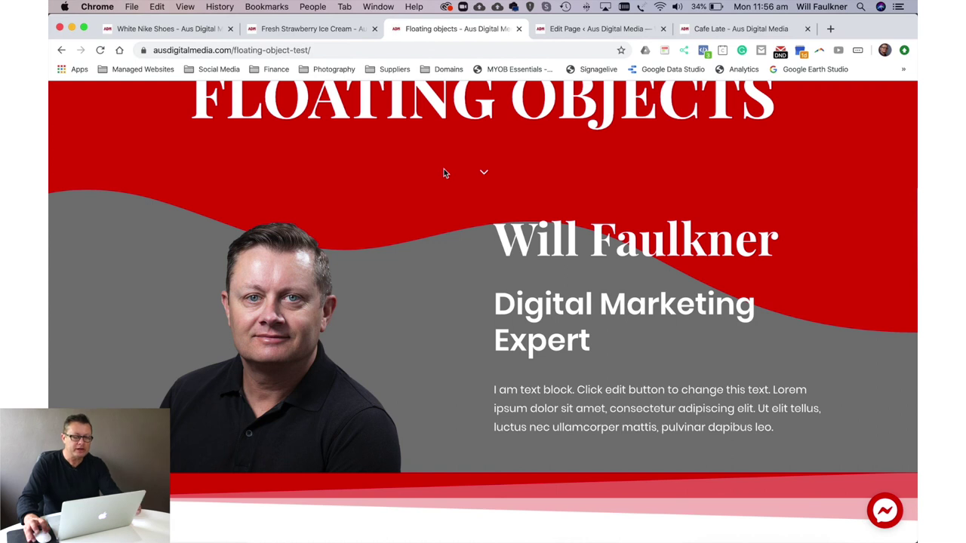
scroll(442, 212, up, 3)
scroll(442, 212, down, 2)
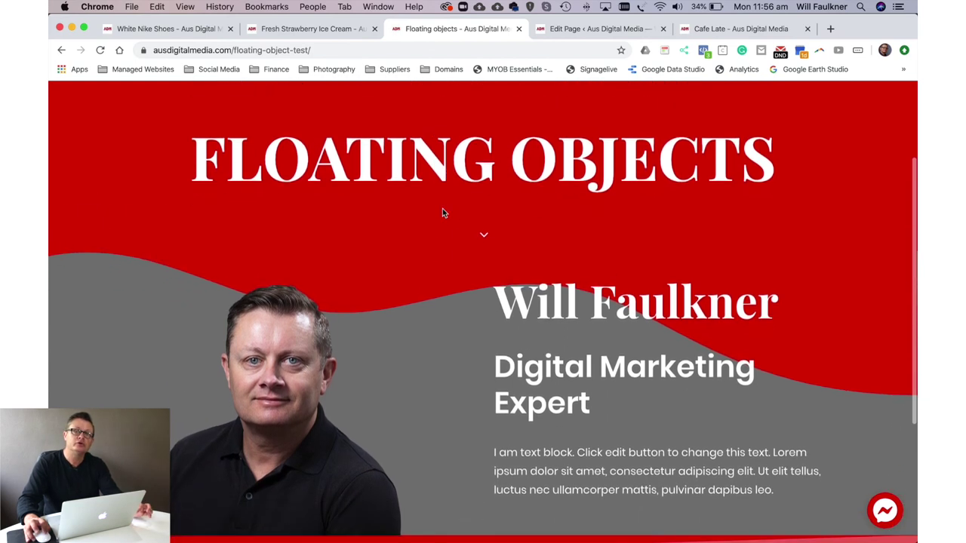
scroll(443, 212, down, 1)
scroll(443, 212, up, 2)
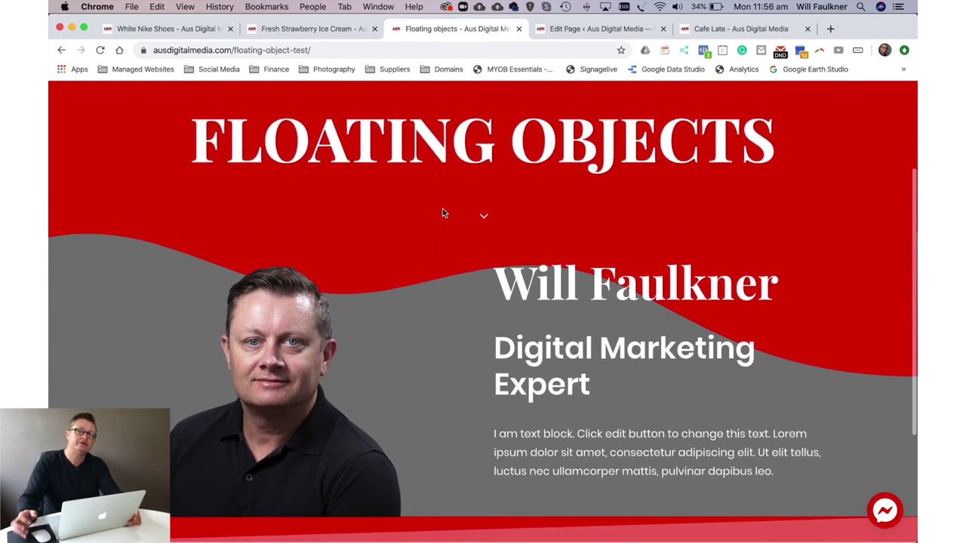